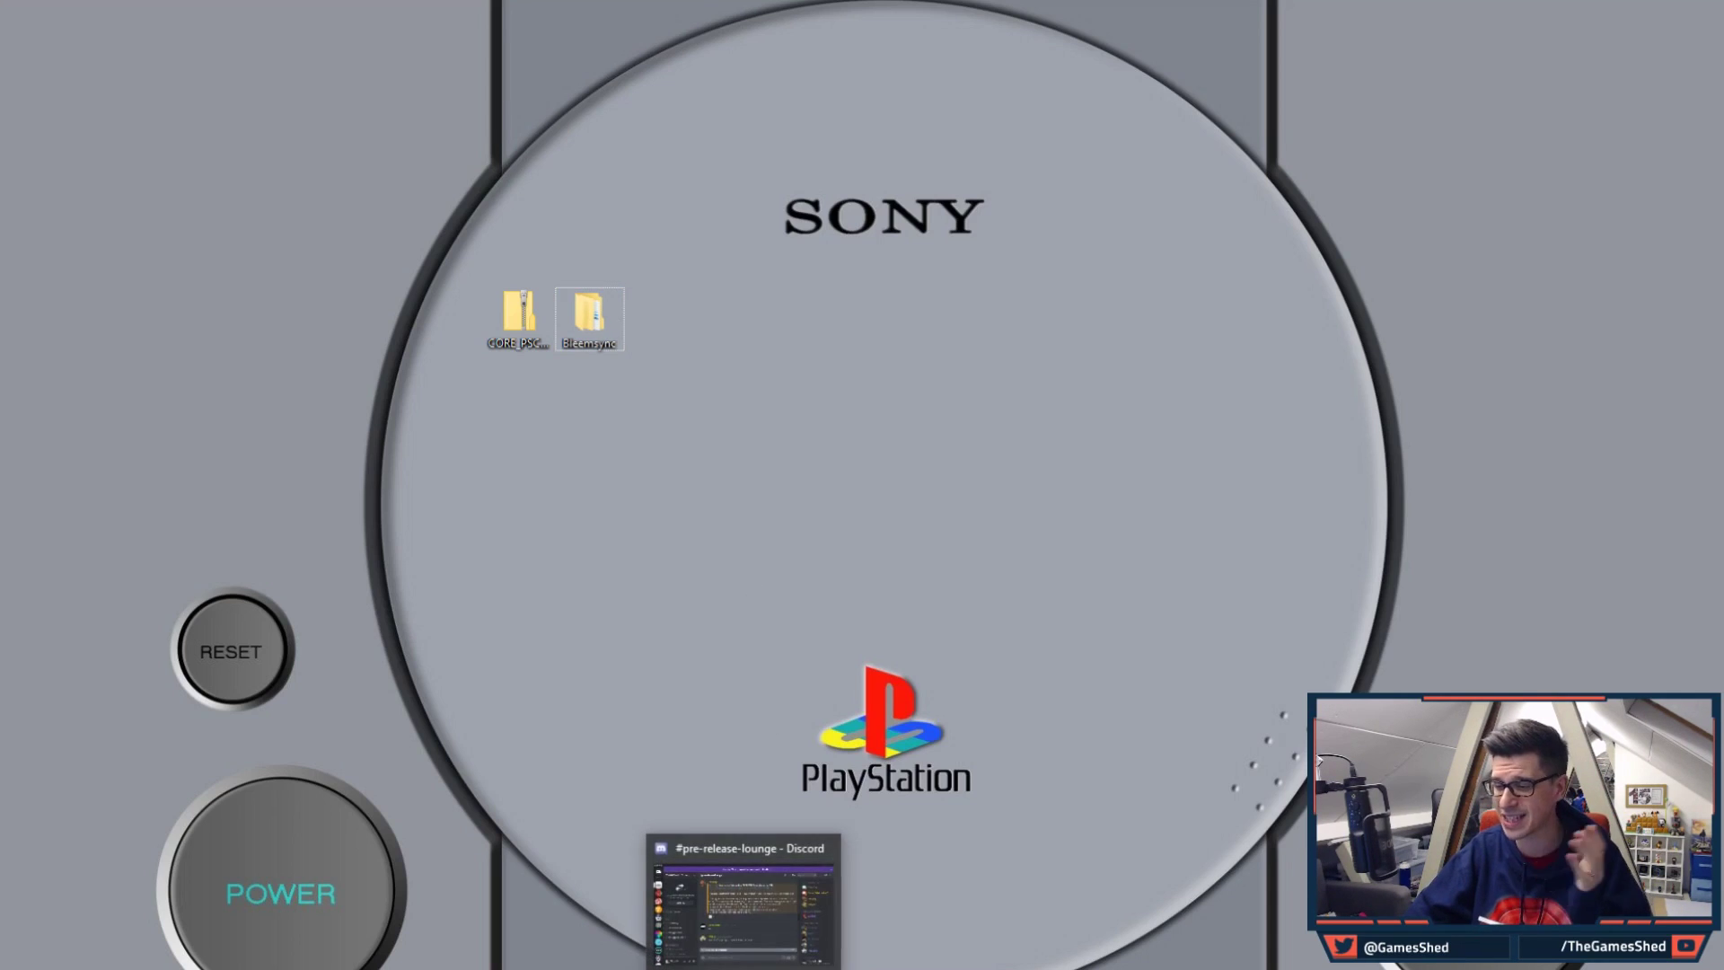
# Review the PPSSPP emulator installation notes for the PSC in the Discord pre-release-lounge channel, and minimize Discord.
pyautogui.click(743, 961)
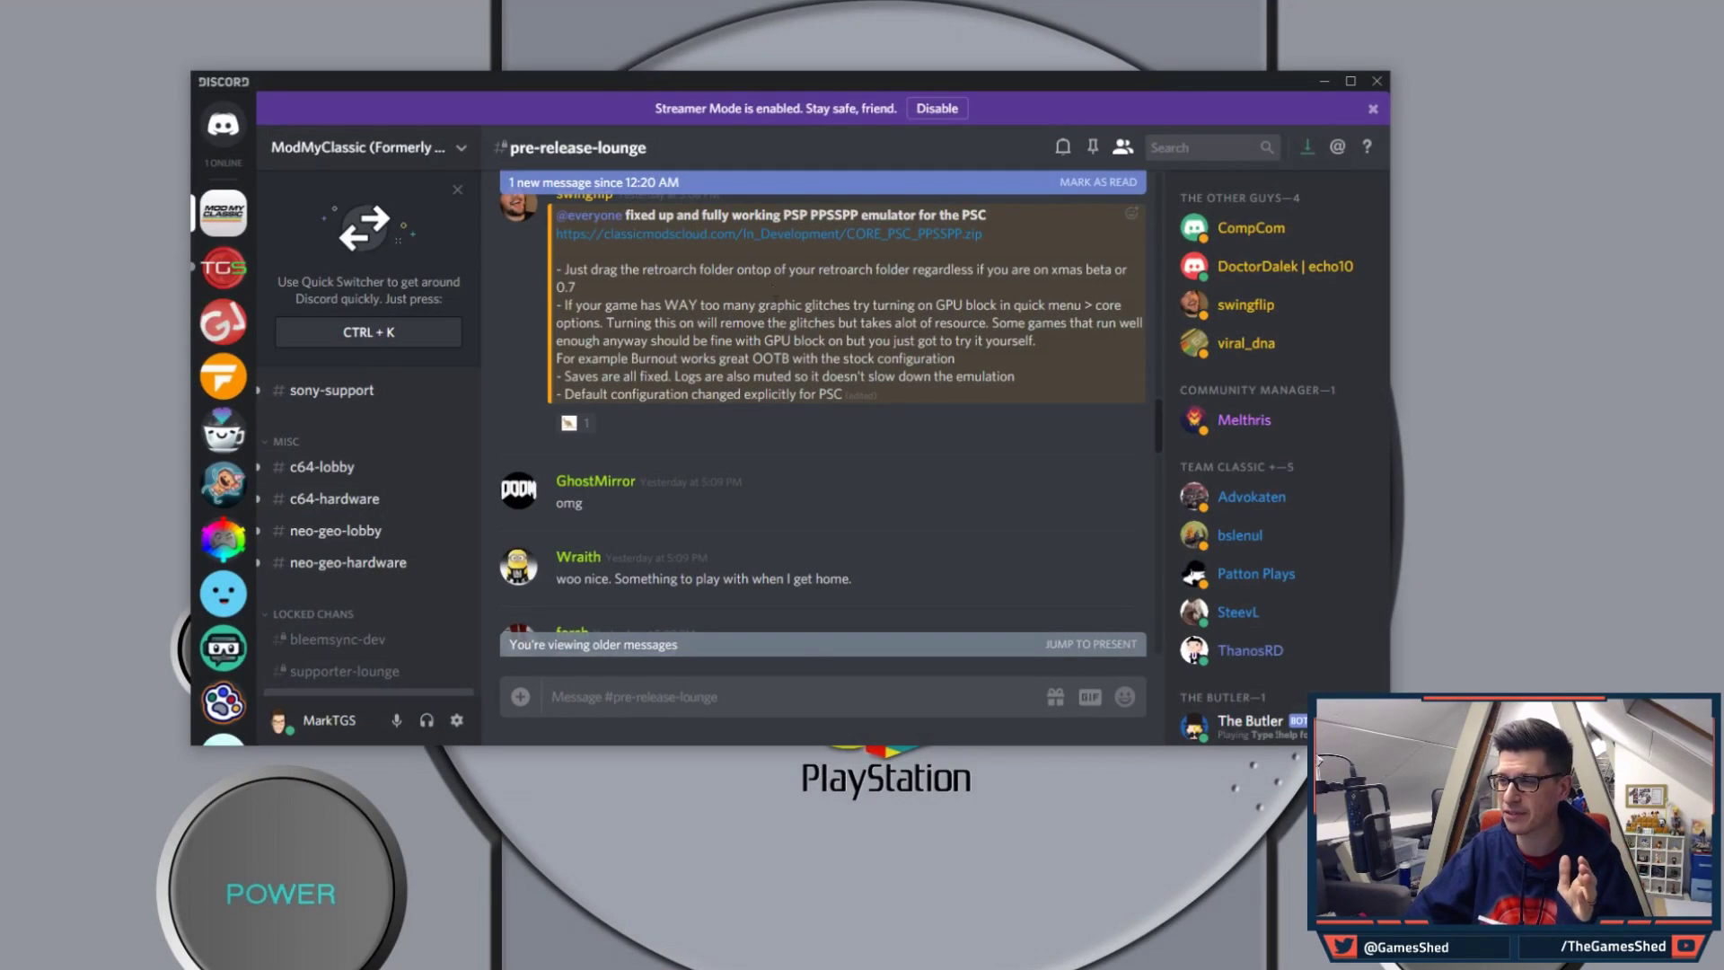
pyautogui.scroll(2, 651, 286)
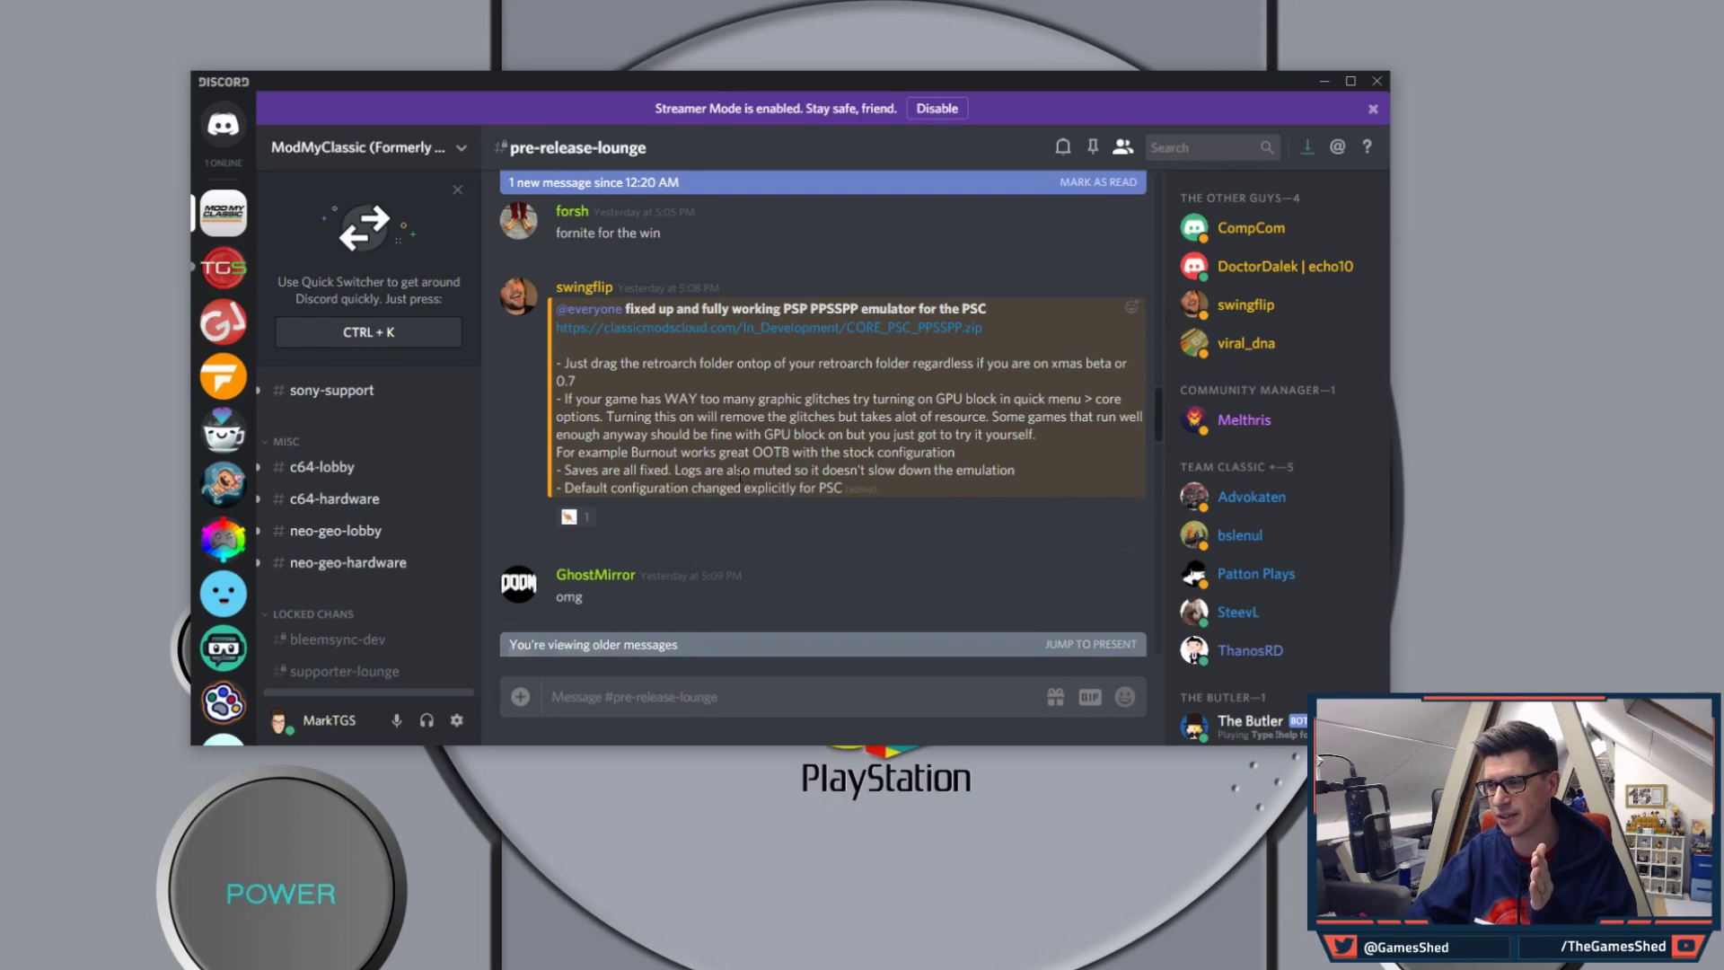
pyautogui.doubleClick(830, 488)
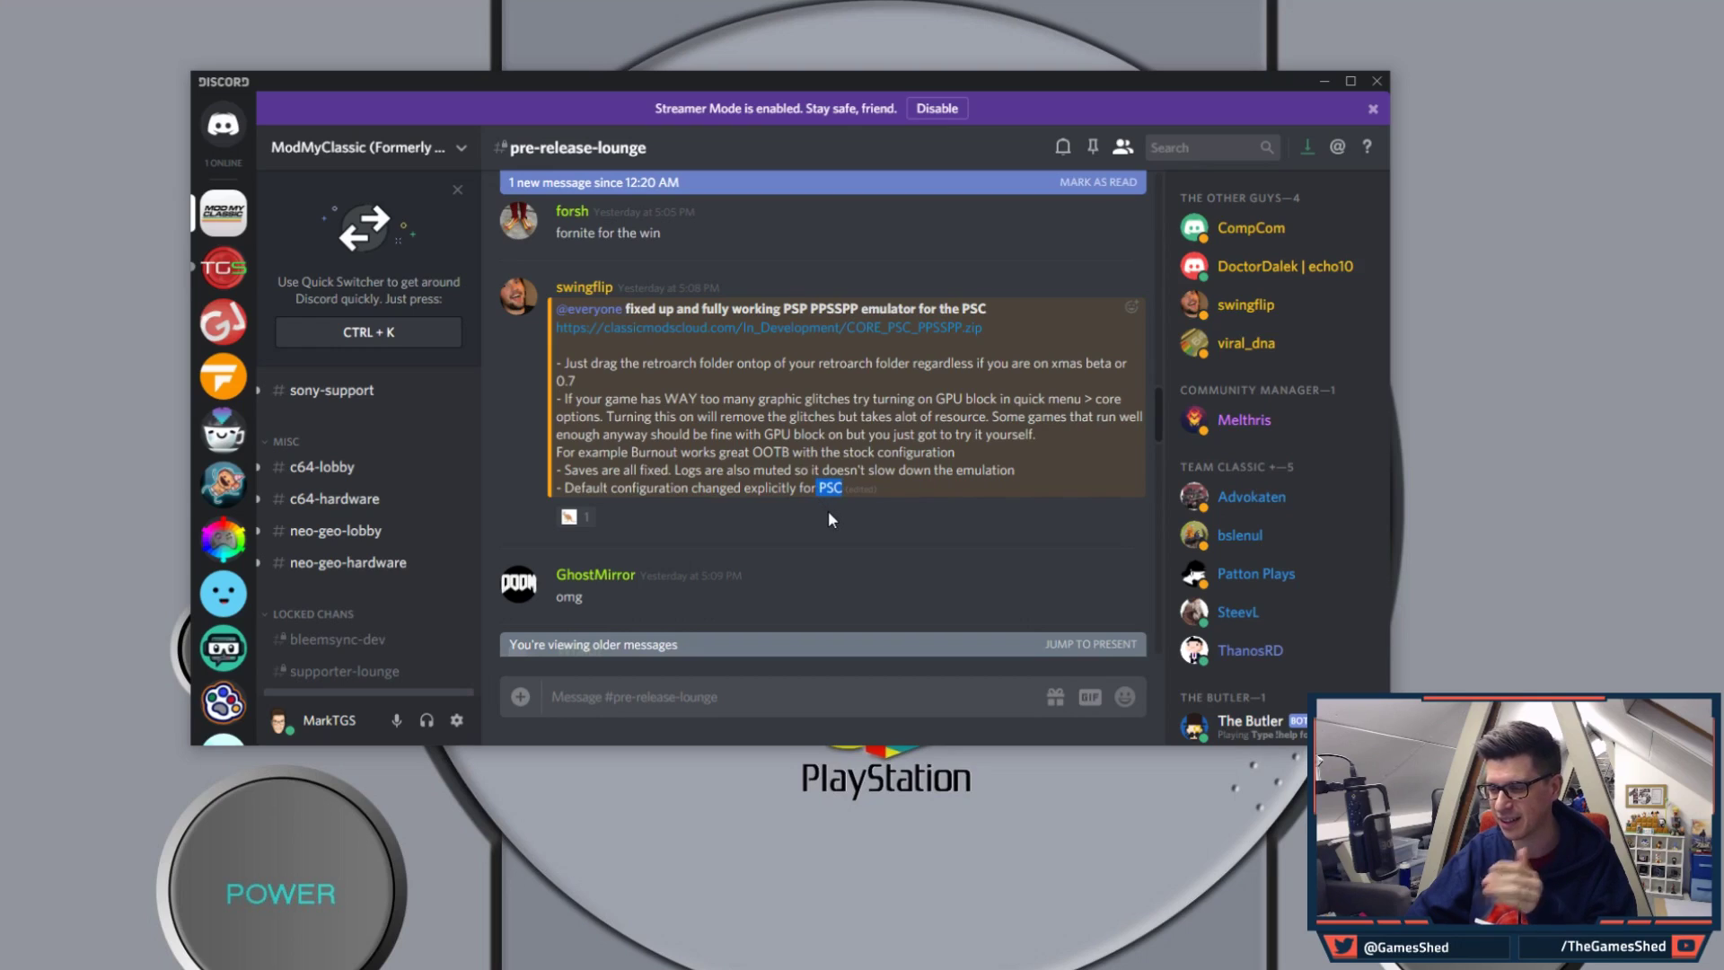
pyautogui.click(827, 519)
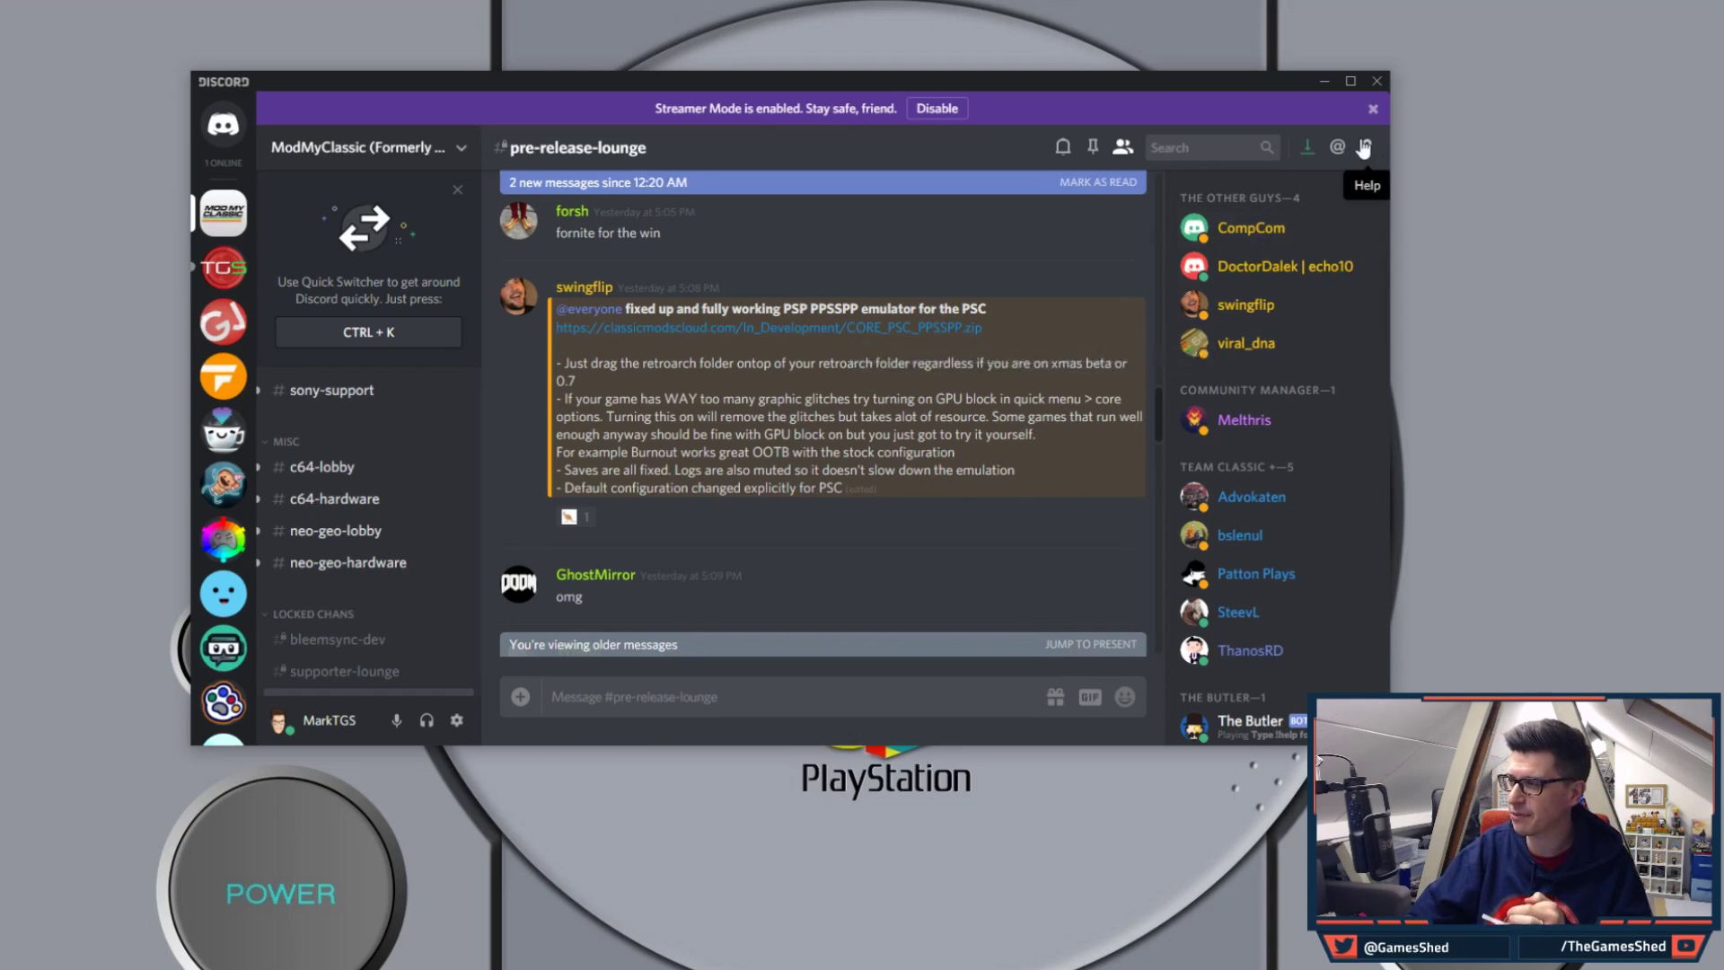
pyautogui.click(1322, 83)
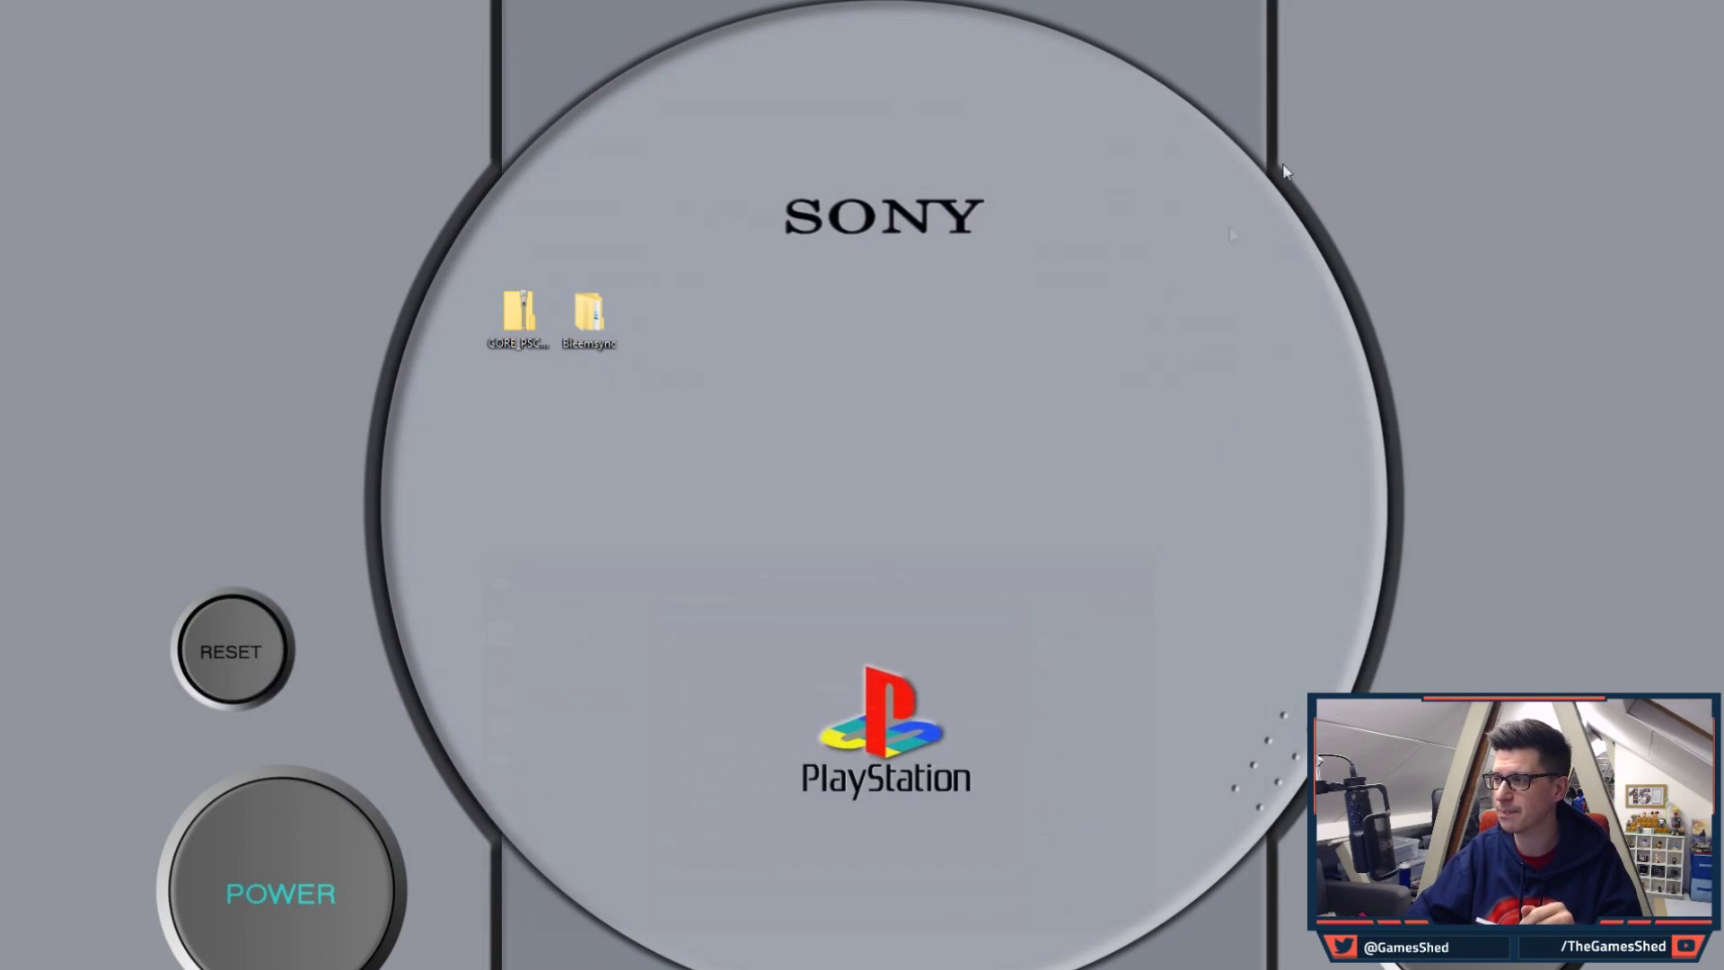
# Open the CORE_PSC_PPSSPP archive from the desktop and place it side by side with the SONY (F:) drive window.
pyautogui.doubleClick(506, 336)
pyautogui.moveTo(577, 199); pyautogui.dragTo(1412, 75)
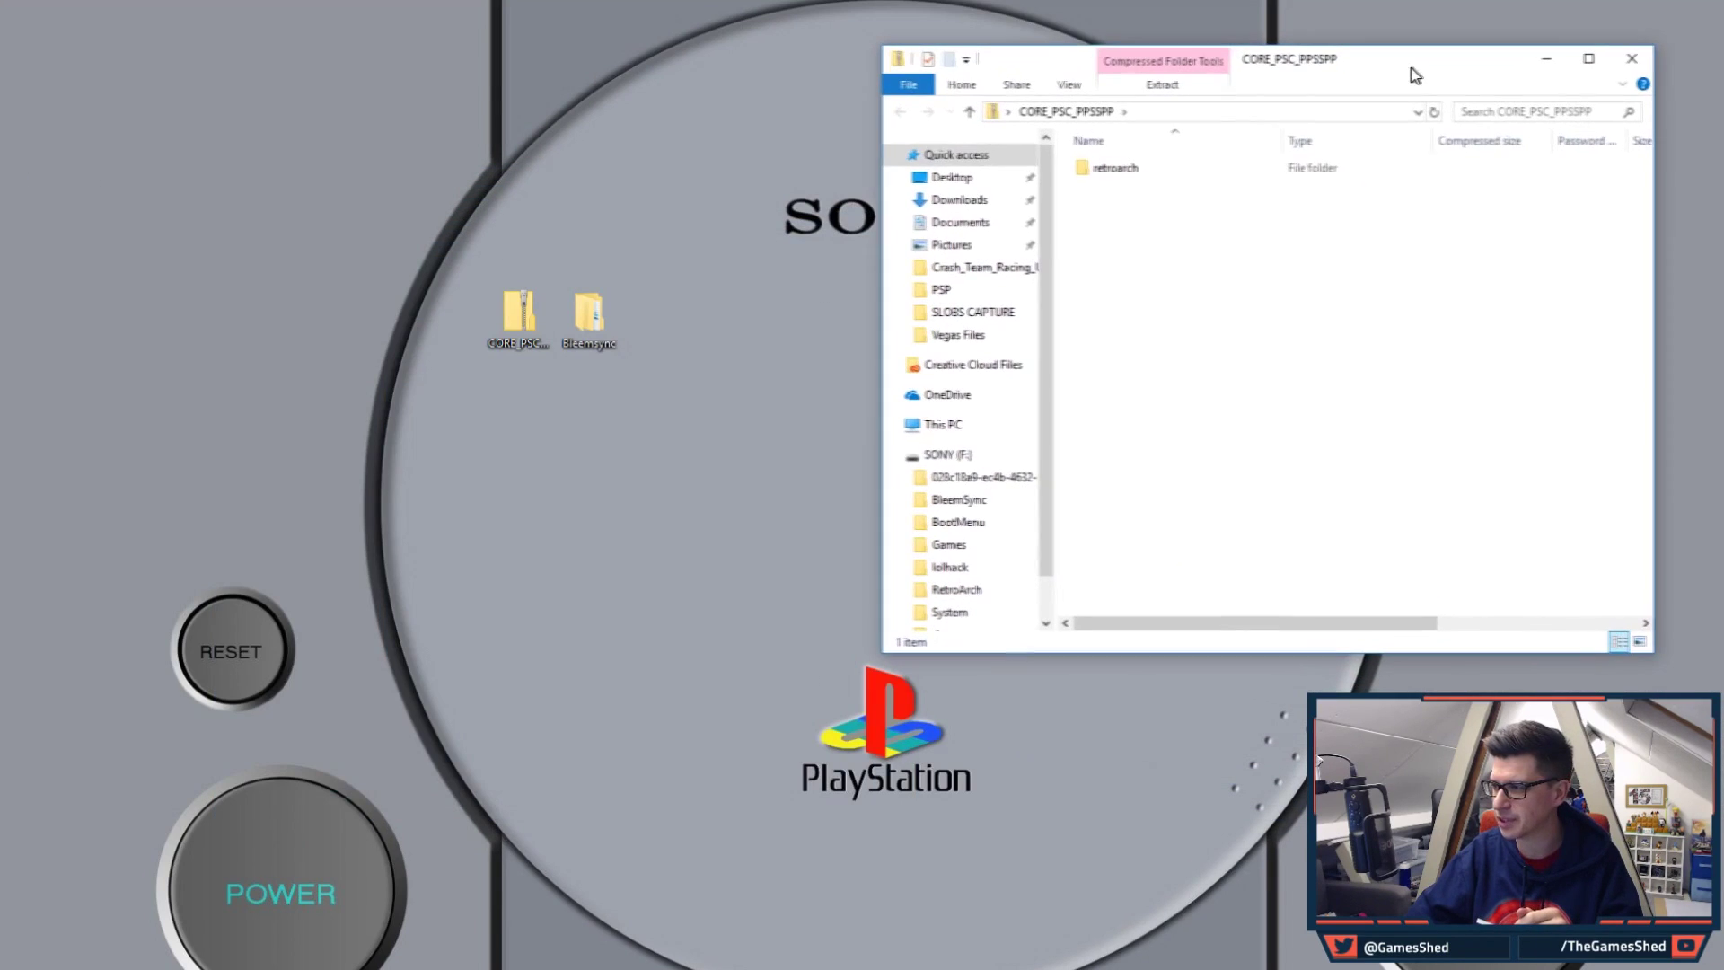
pyautogui.click(1135, 169)
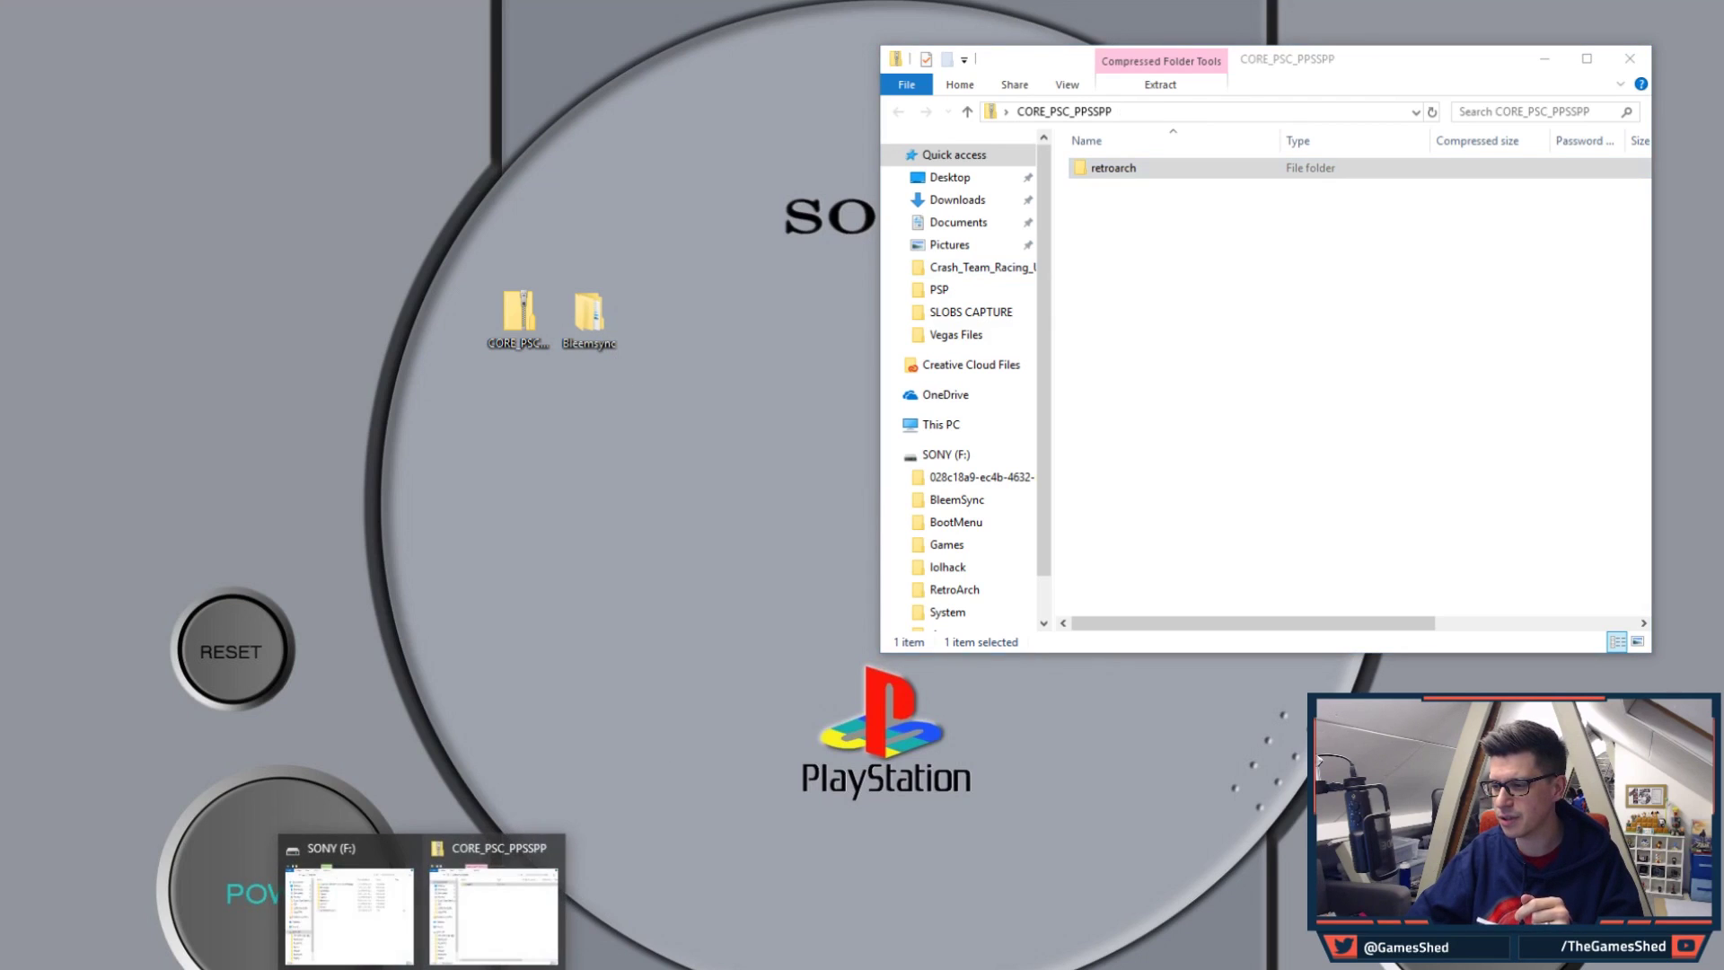
pyautogui.click(349, 898)
pyautogui.moveTo(1311, 290); pyautogui.dragTo(453, 259)
# Copy the archive's retroarch folder to the root of the SONY (F:) drive, replacing the files in the destination.
pyautogui.click(1160, 170)
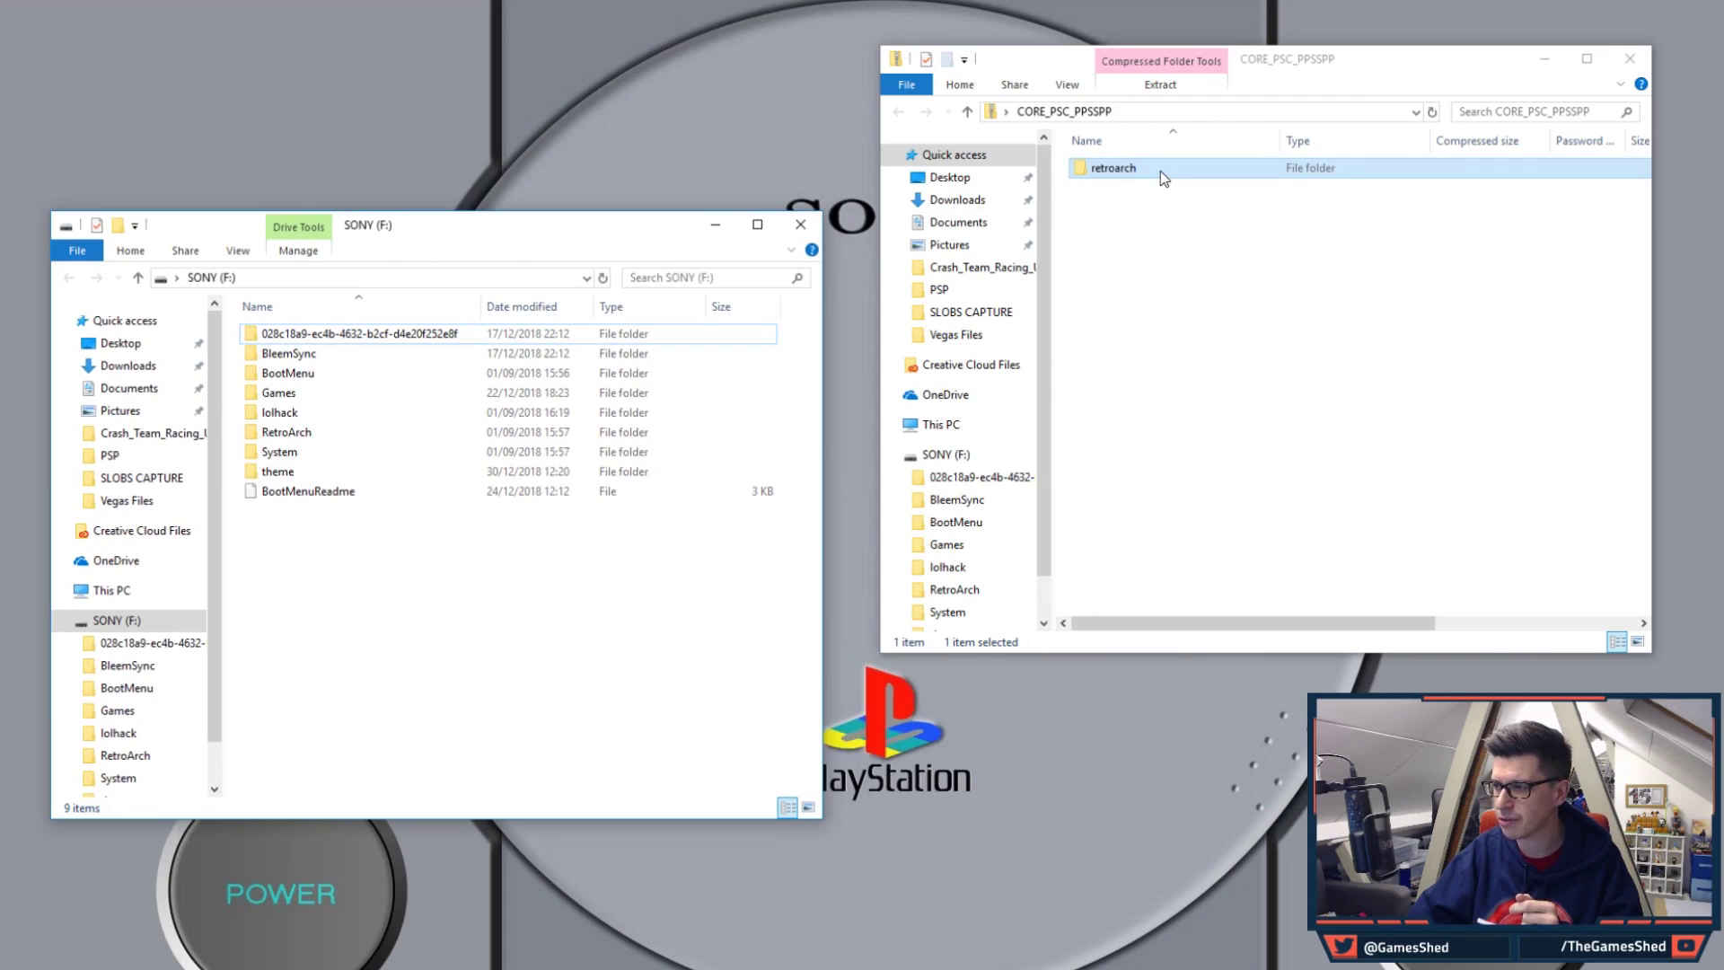
pyautogui.moveTo(1159, 170); pyautogui.dragTo(339, 562)
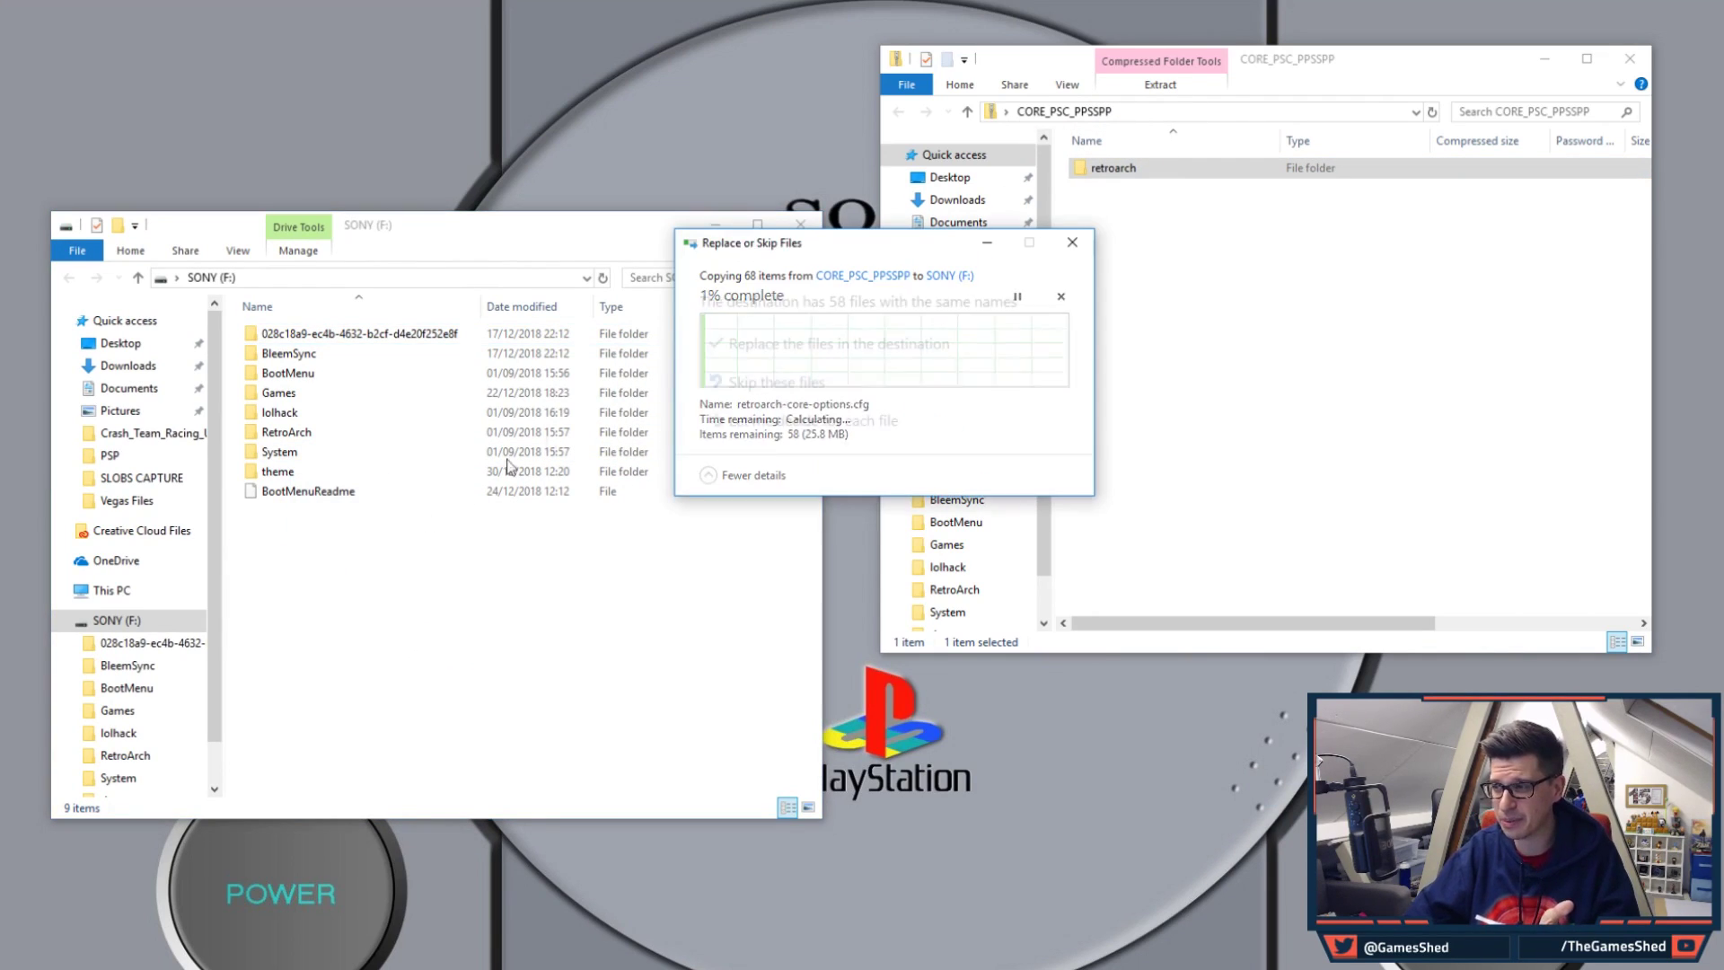
pyautogui.click(808, 349)
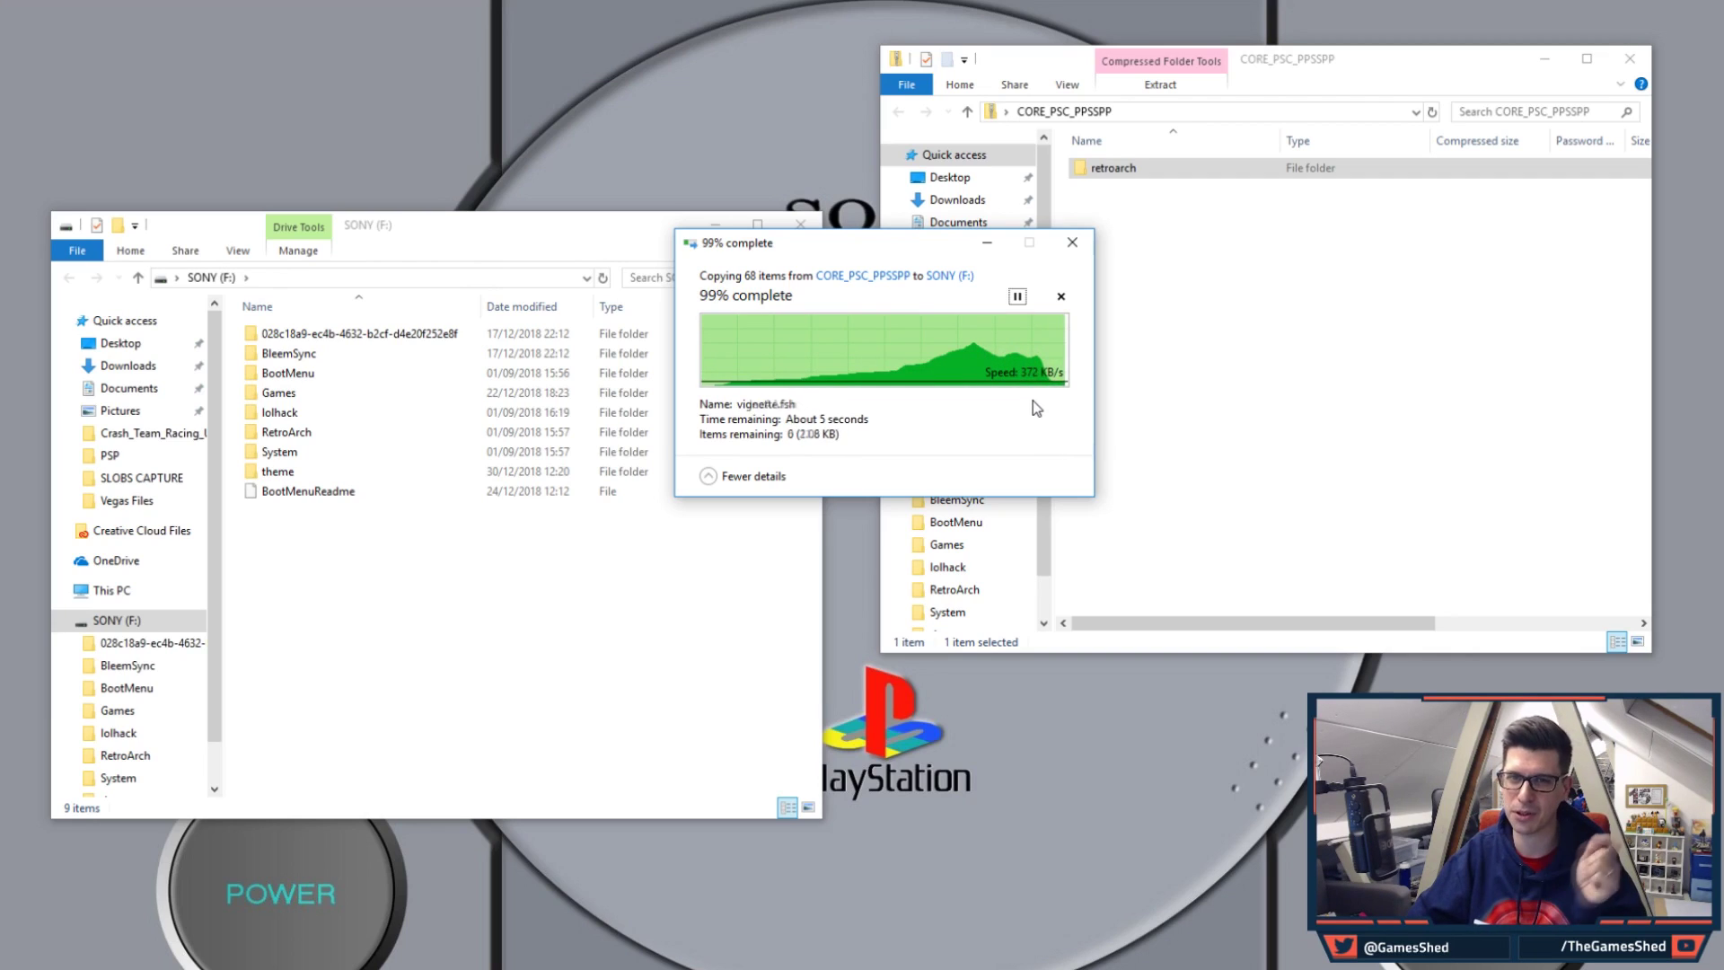
pyautogui.click(1225, 337)
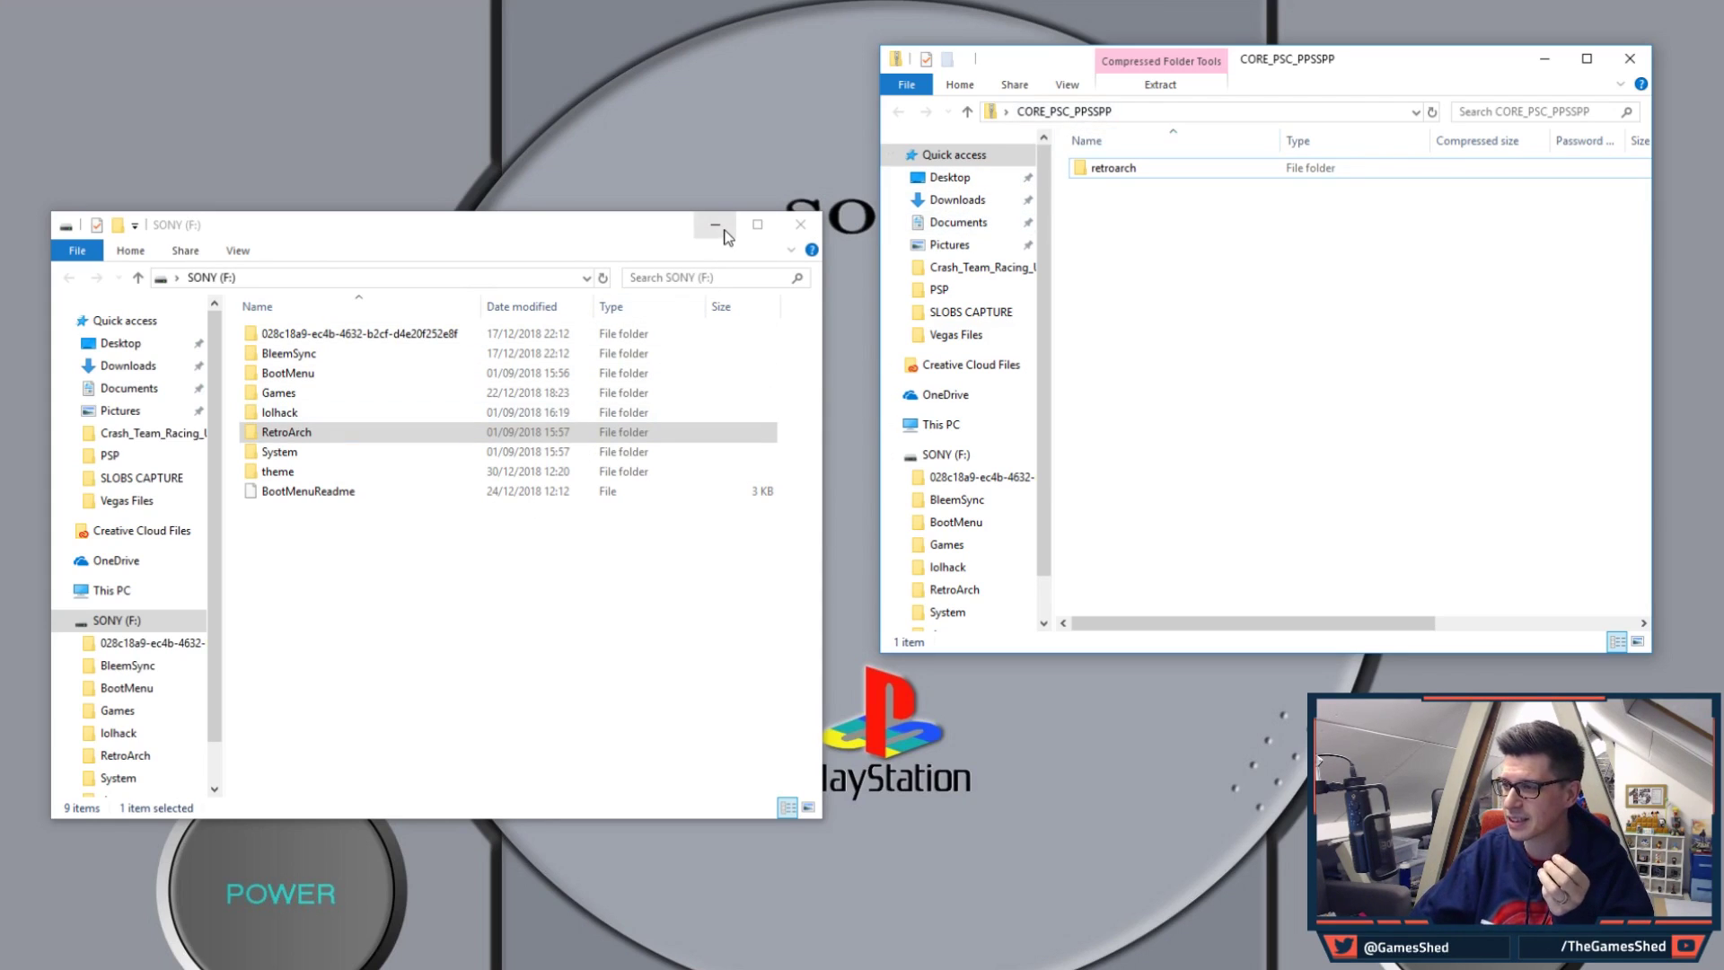
# Put the archive window away and open the RetroArch/Games/PSP folder on the SONY (F:) drive.
pyautogui.click(1553, 59)
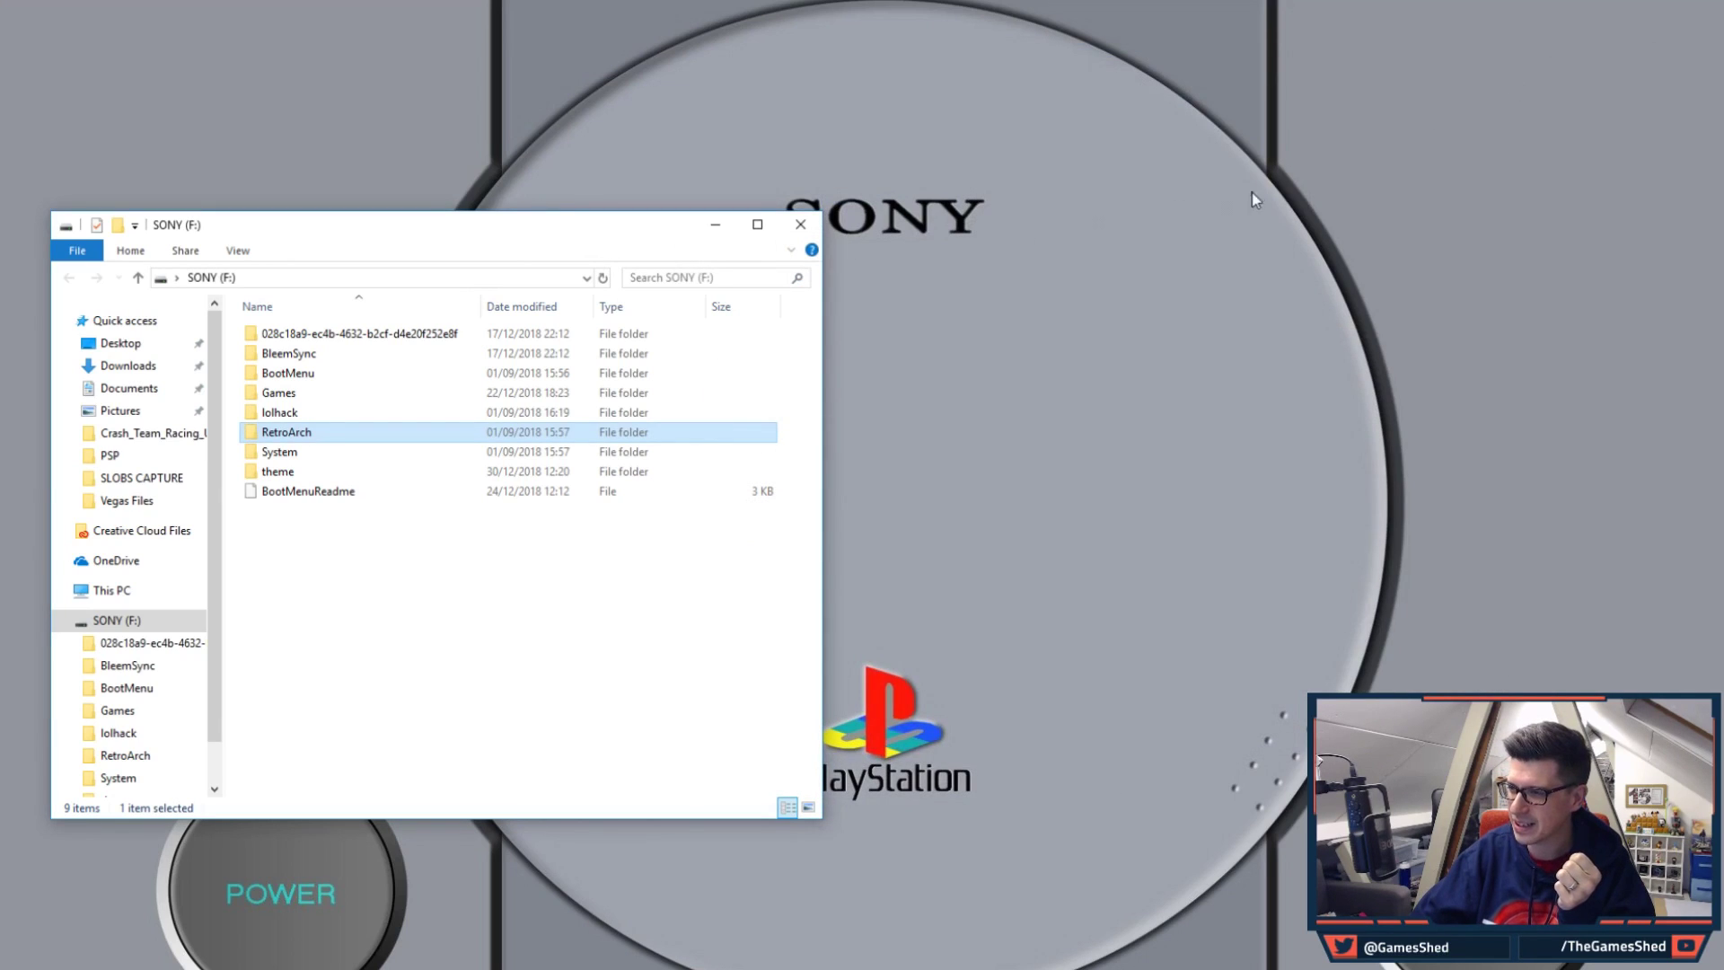
pyautogui.moveTo(519, 215); pyautogui.dragTo(1318, 160)
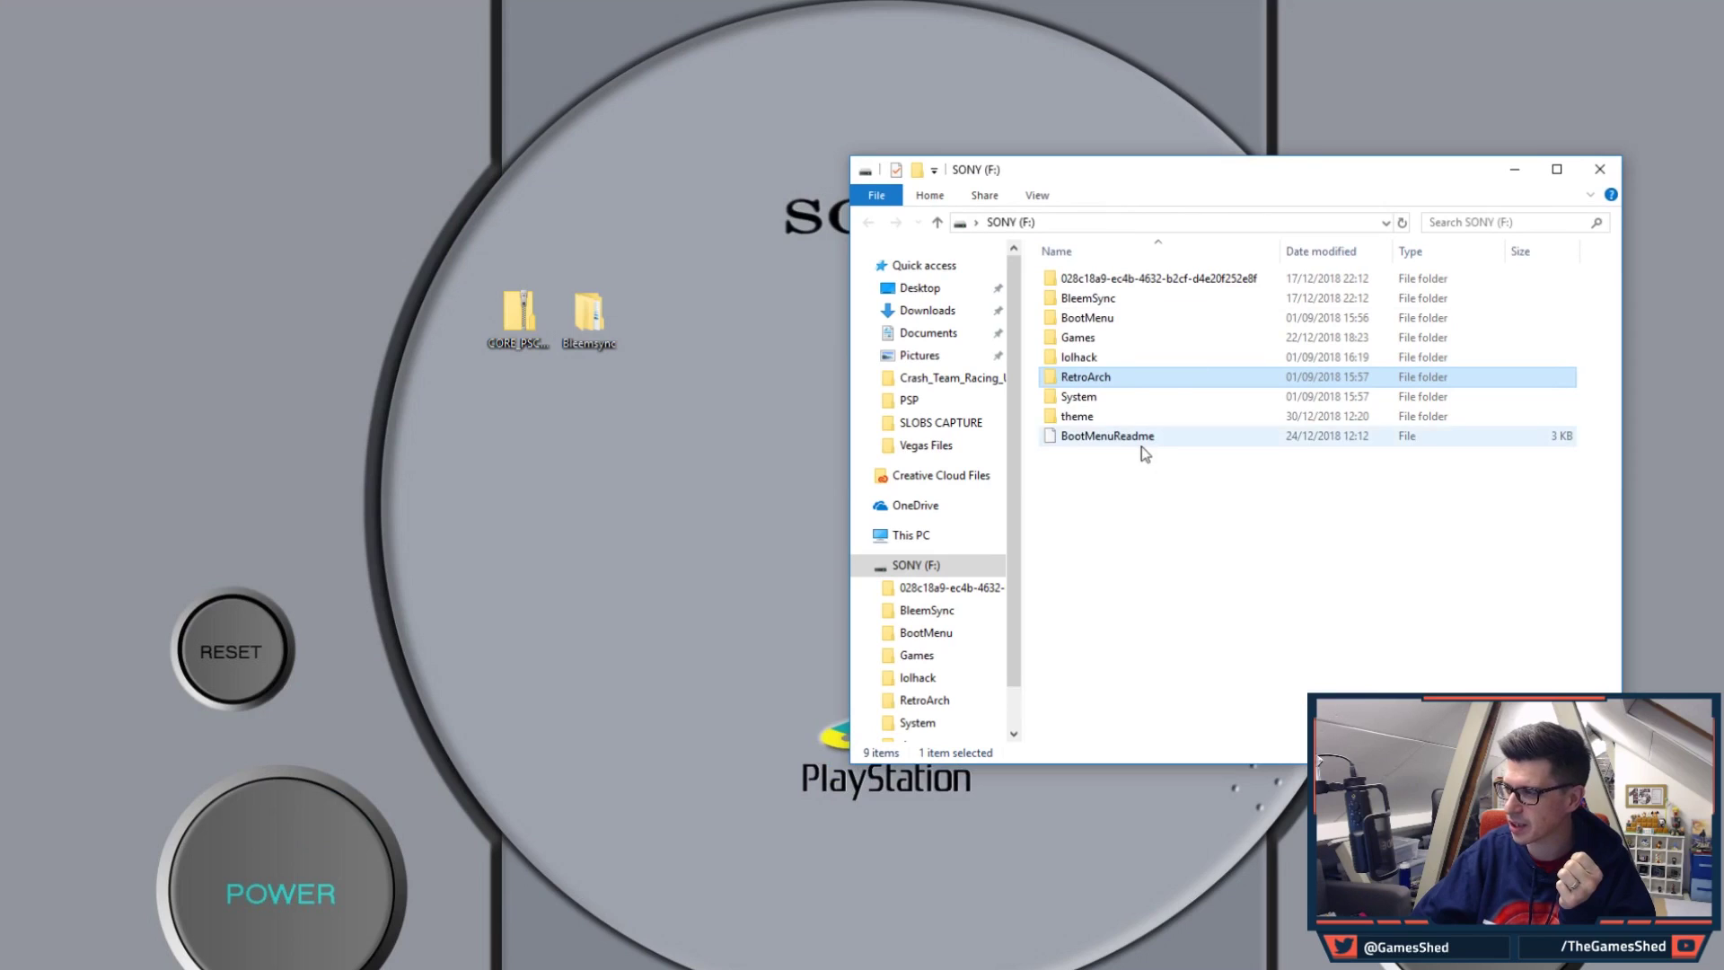
pyautogui.doubleClick(1087, 377)
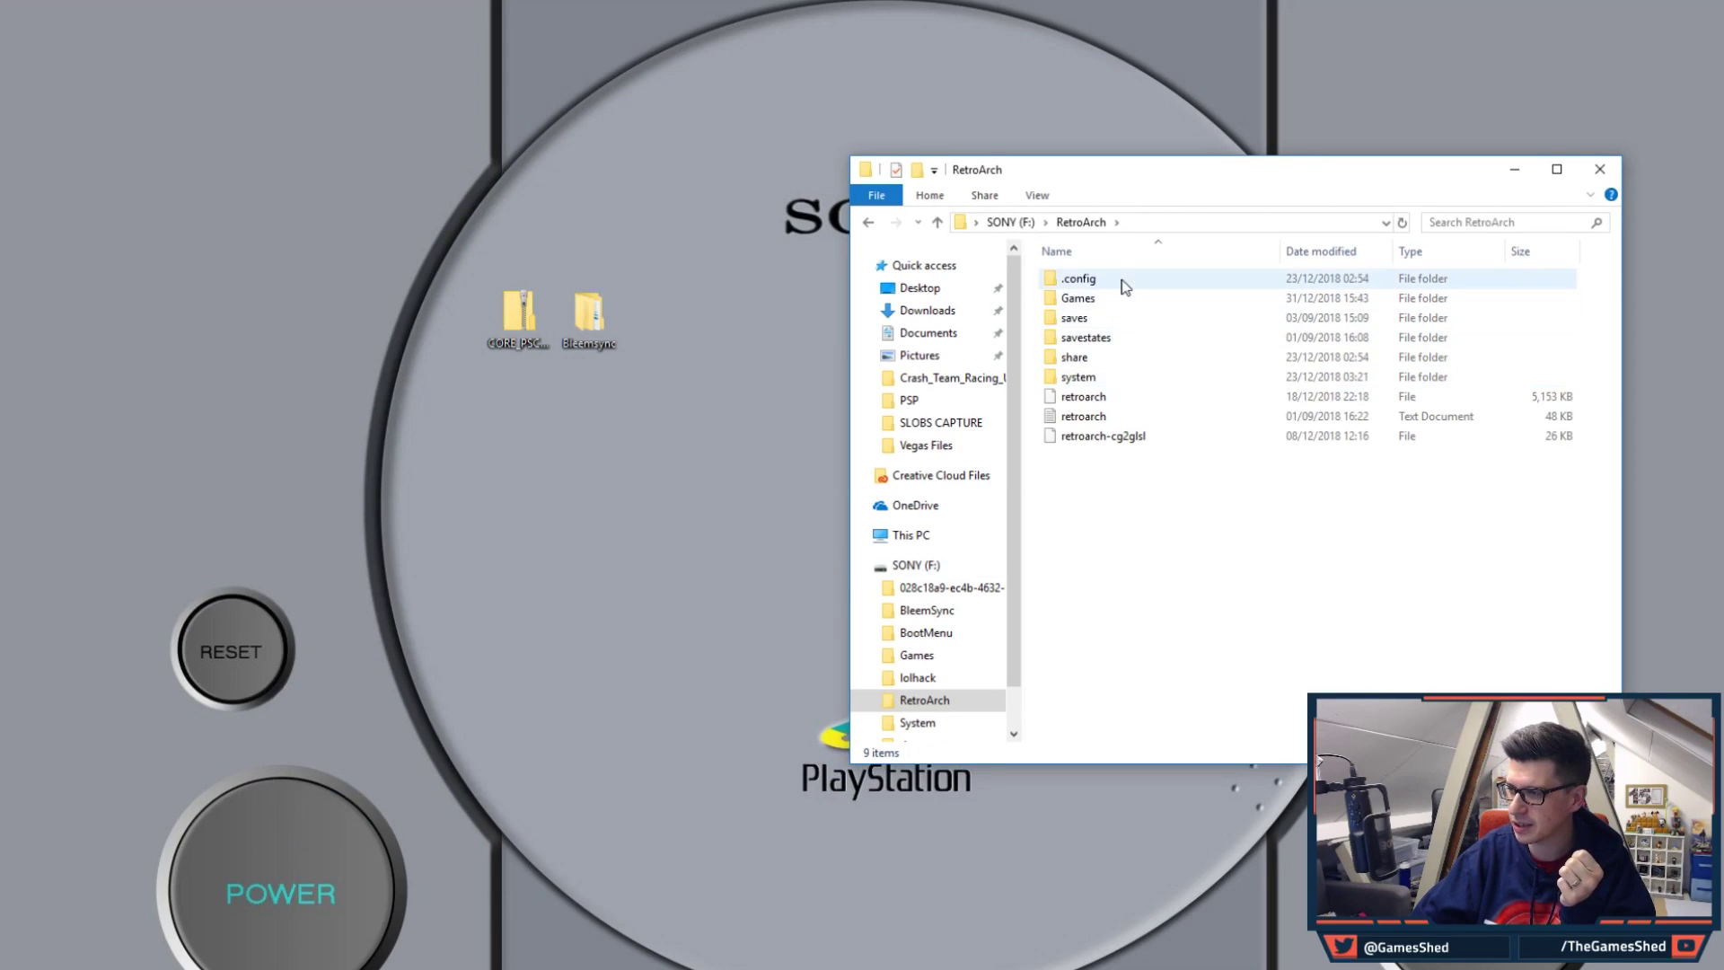
pyautogui.doubleClick(1077, 298)
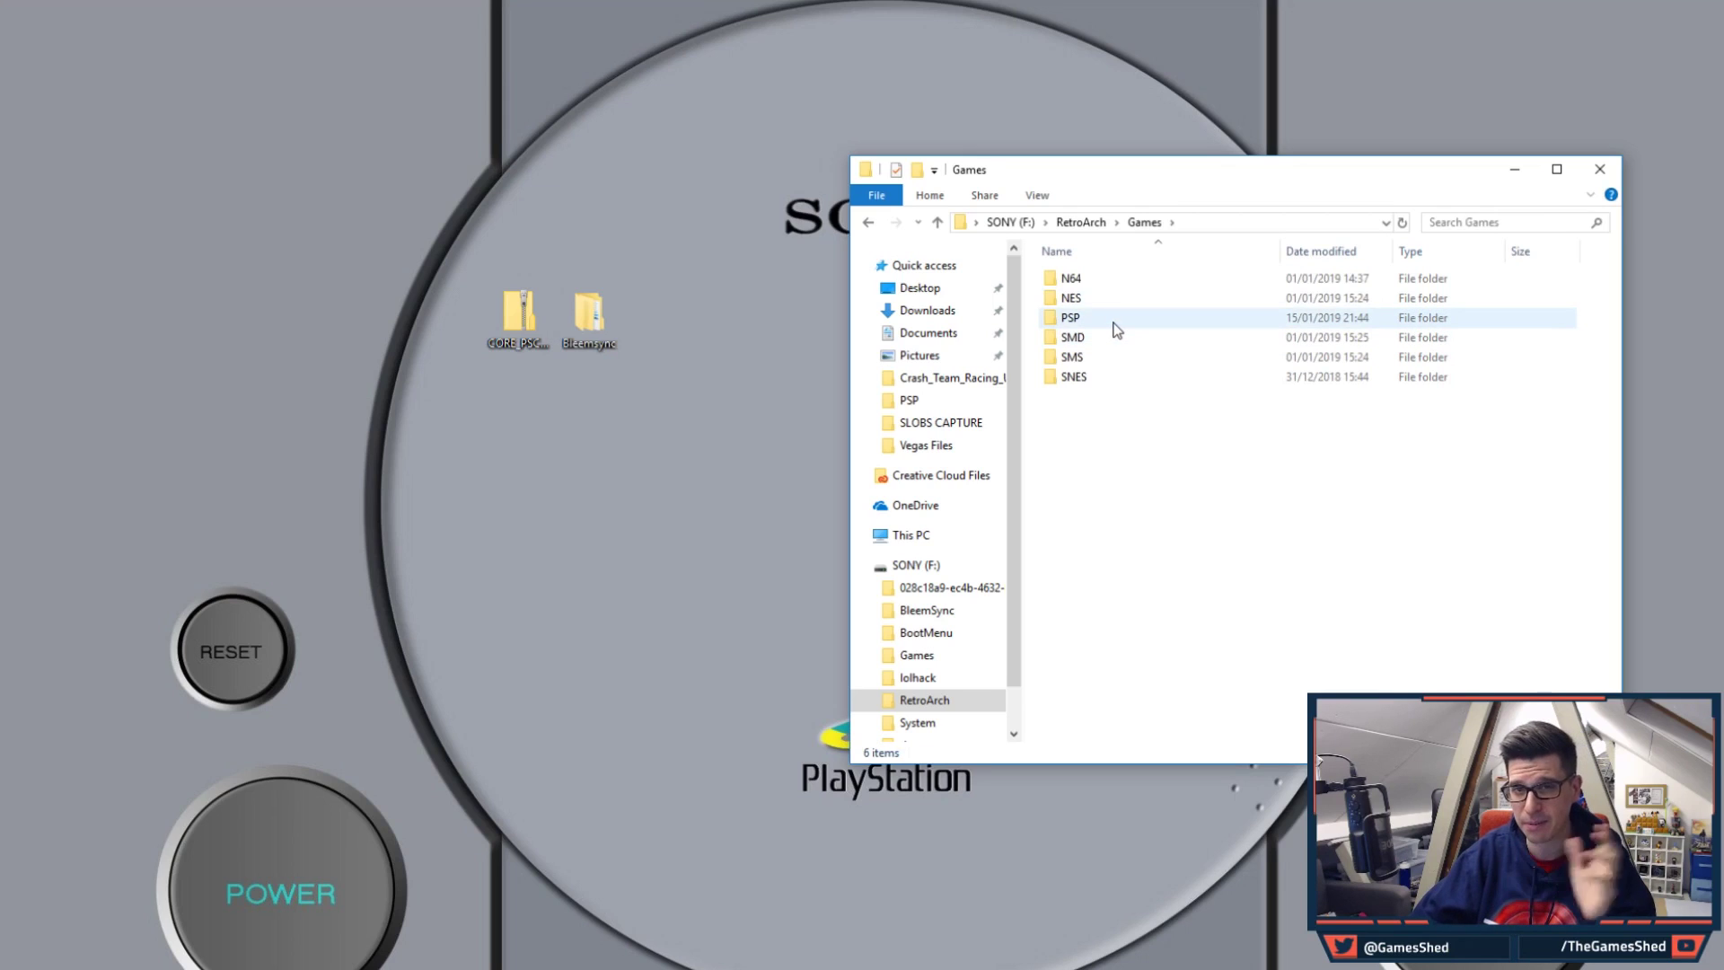
pyautogui.doubleClick(1114, 322)
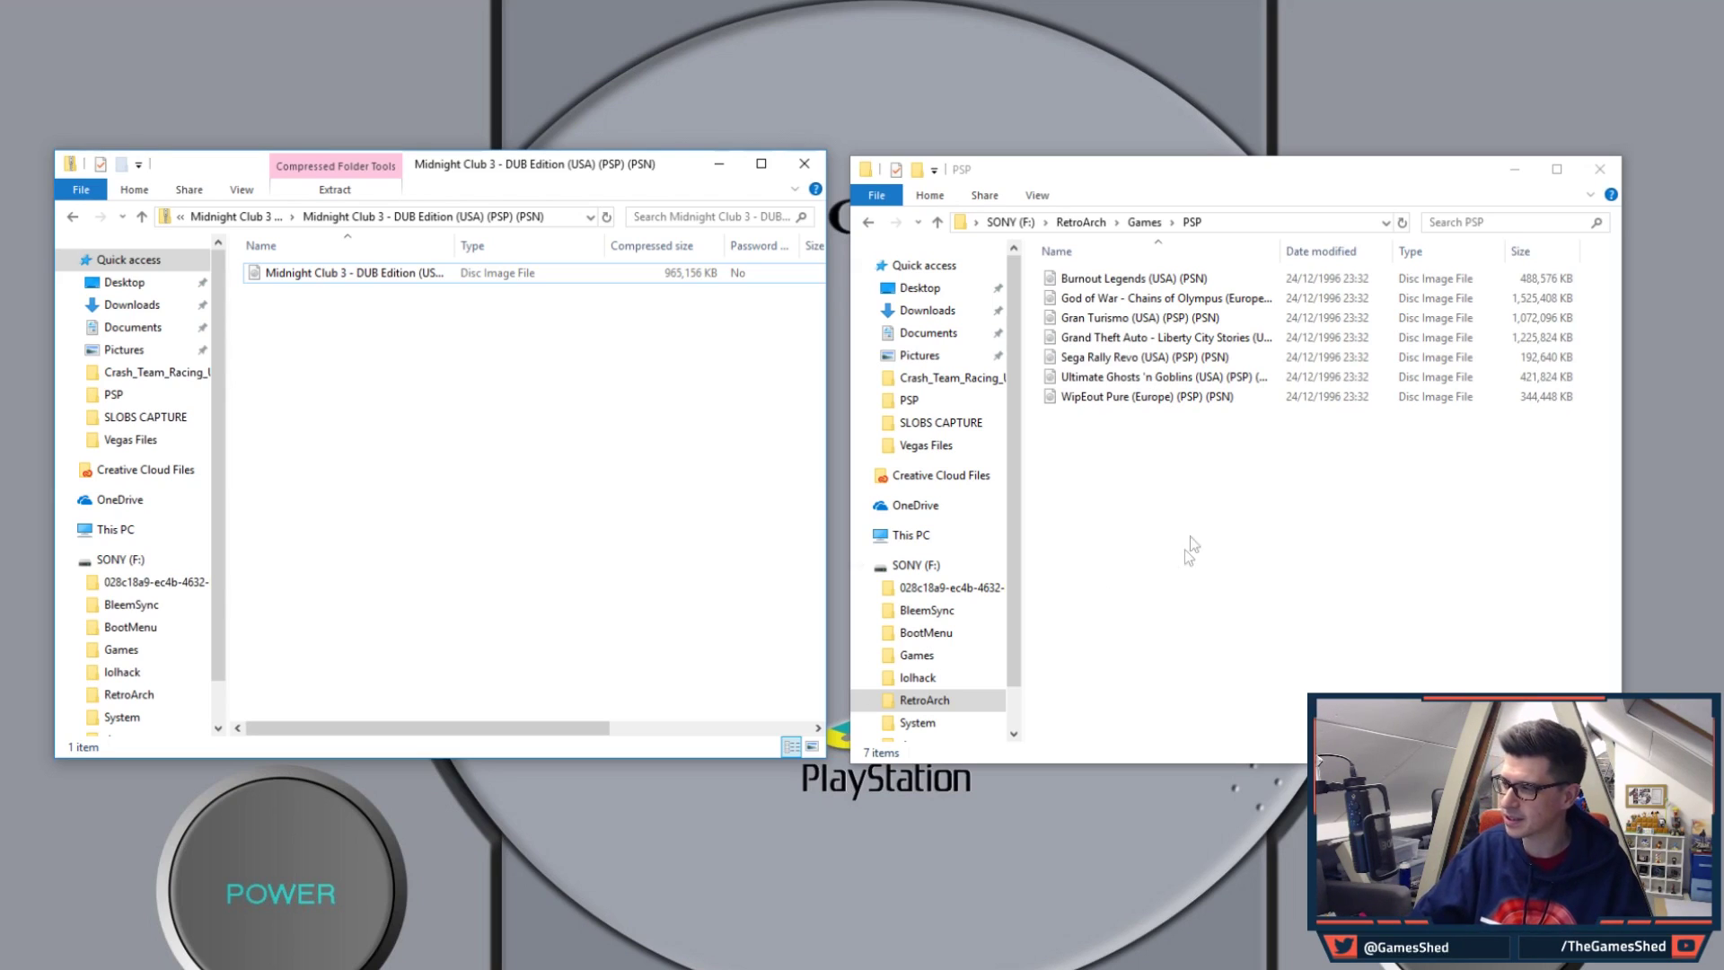
pyautogui.click(1142, 527)
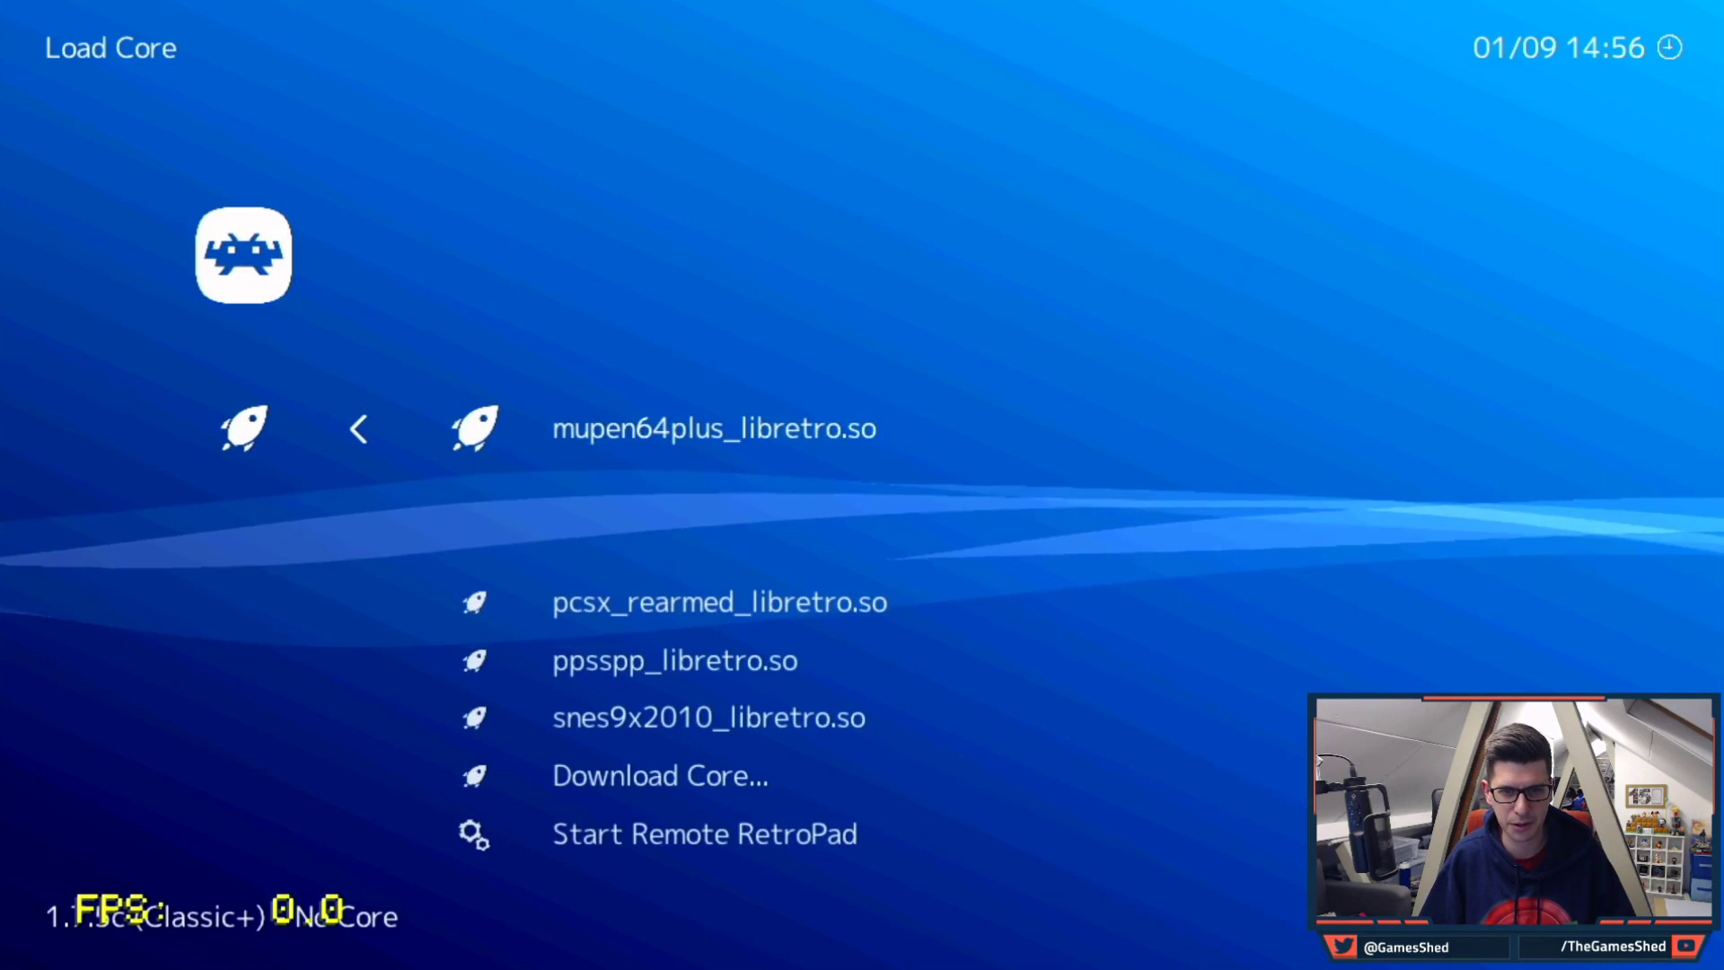
# Load the ppsspp_libretro.so core in RetroArch on the console.
pyautogui.press('Down')
pyautogui.press('Down')
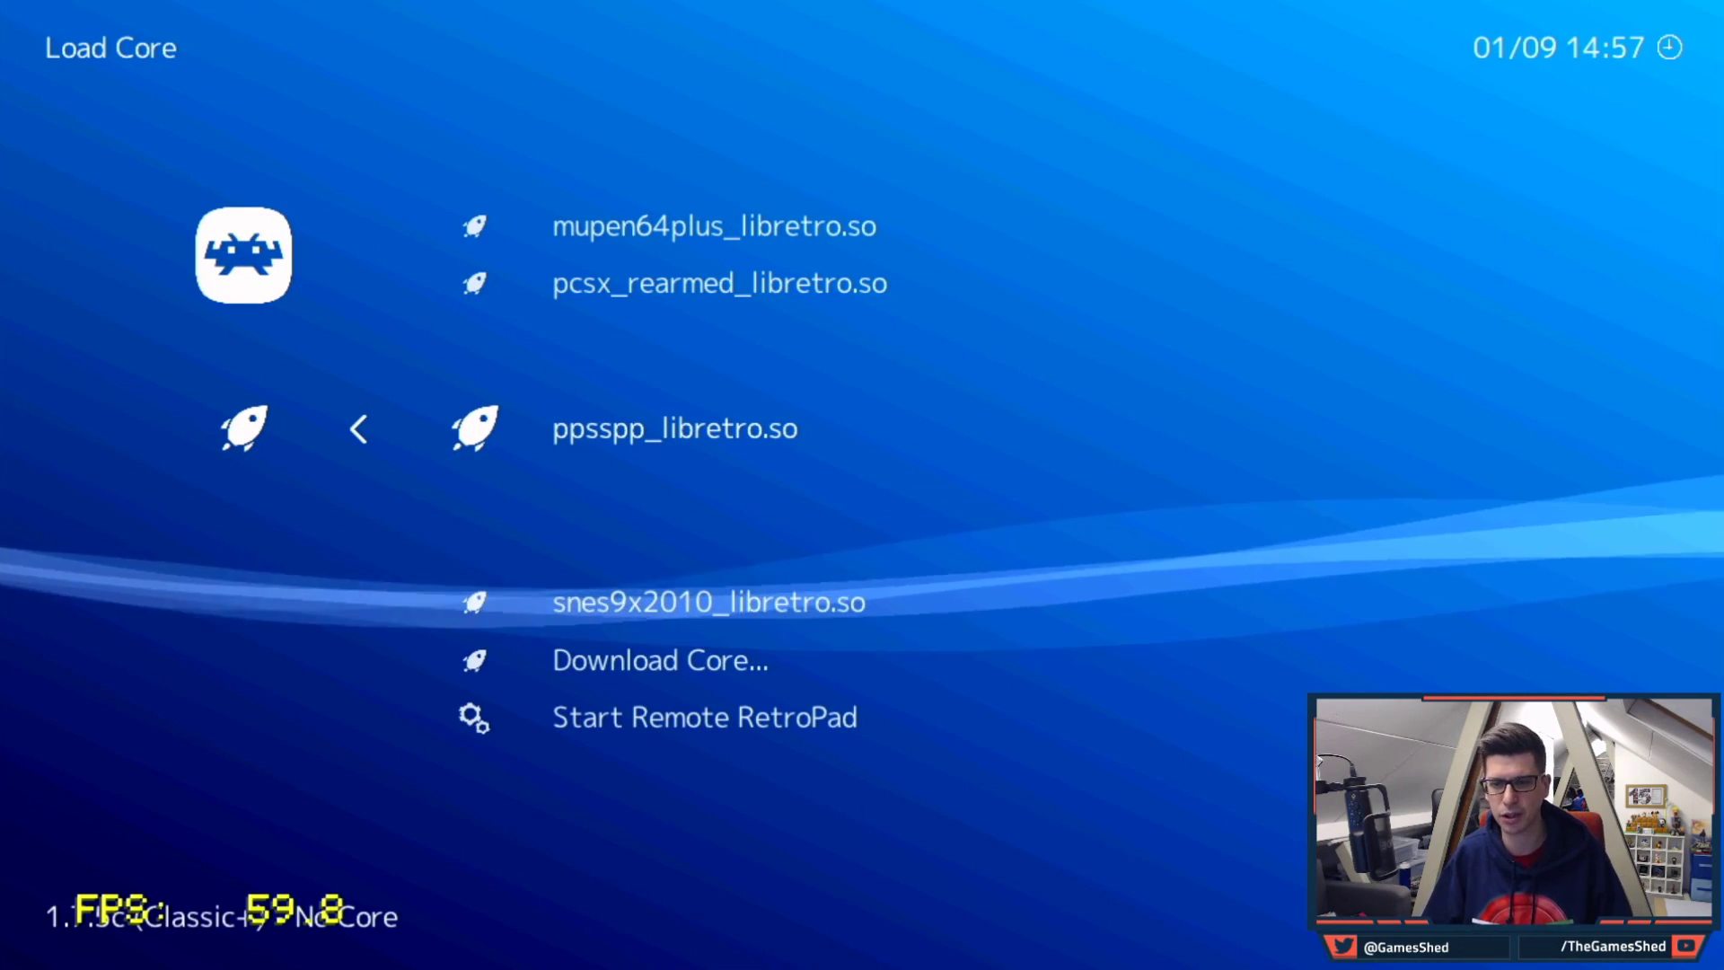
pyautogui.press('Return')
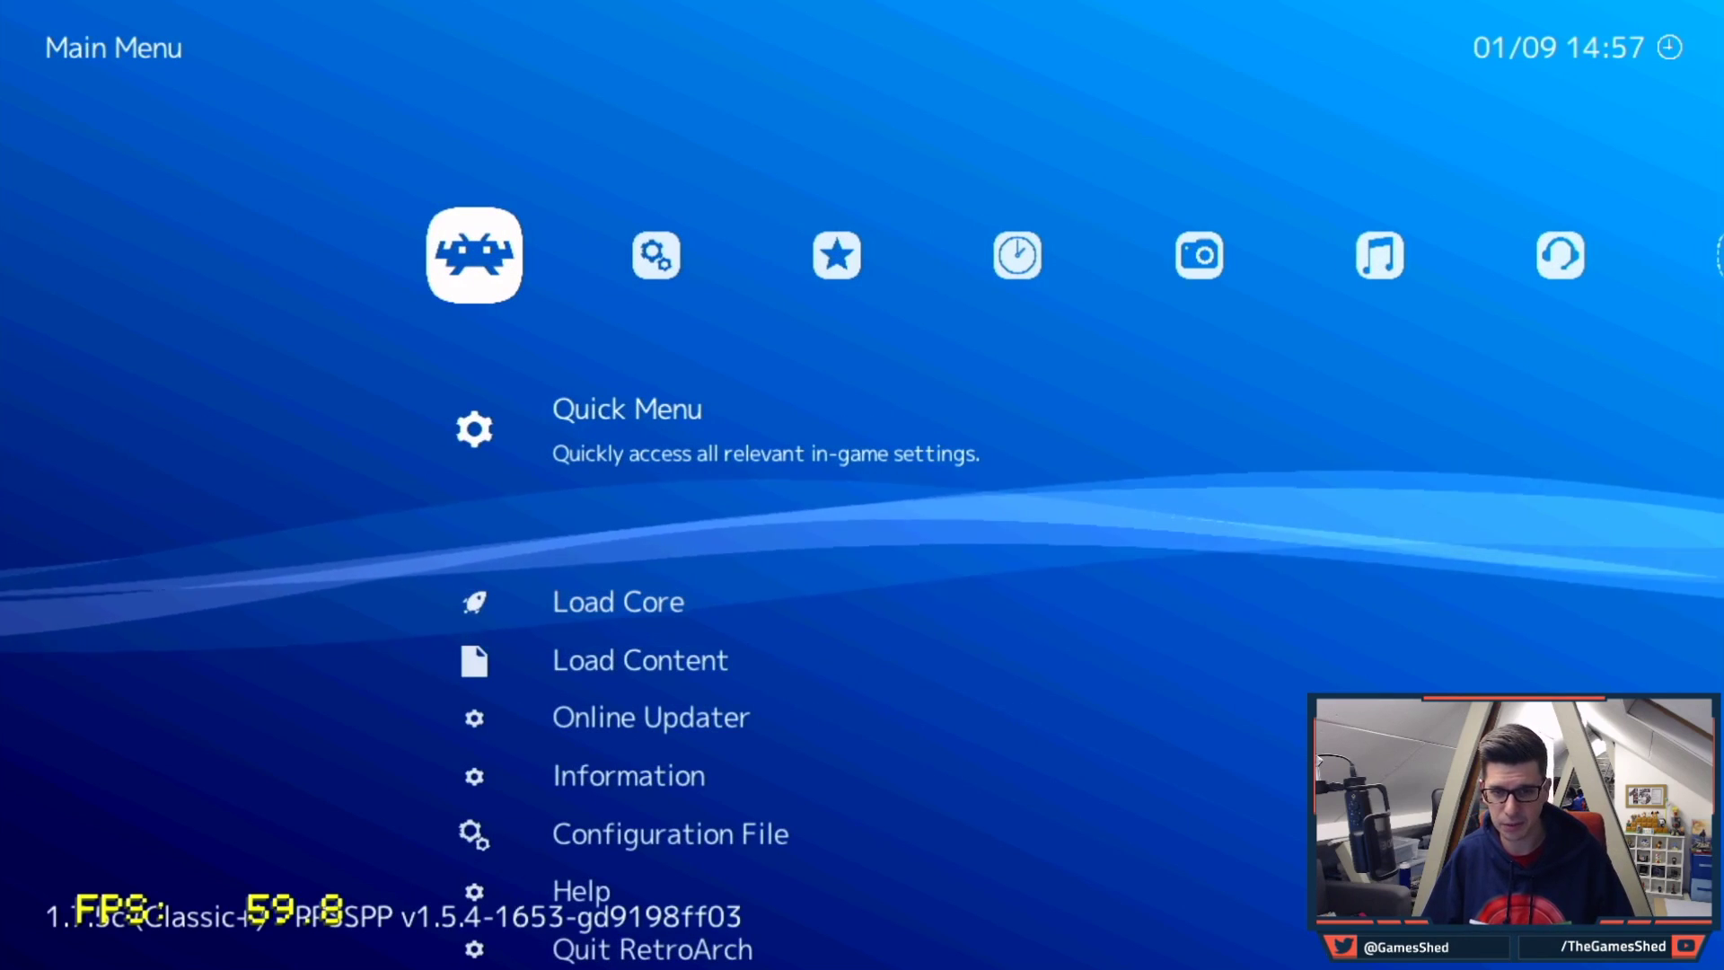
# Start loading content from the root directory and open the media folder.
pyautogui.press('Down')
pyautogui.press('Down')
pyautogui.press('Return')
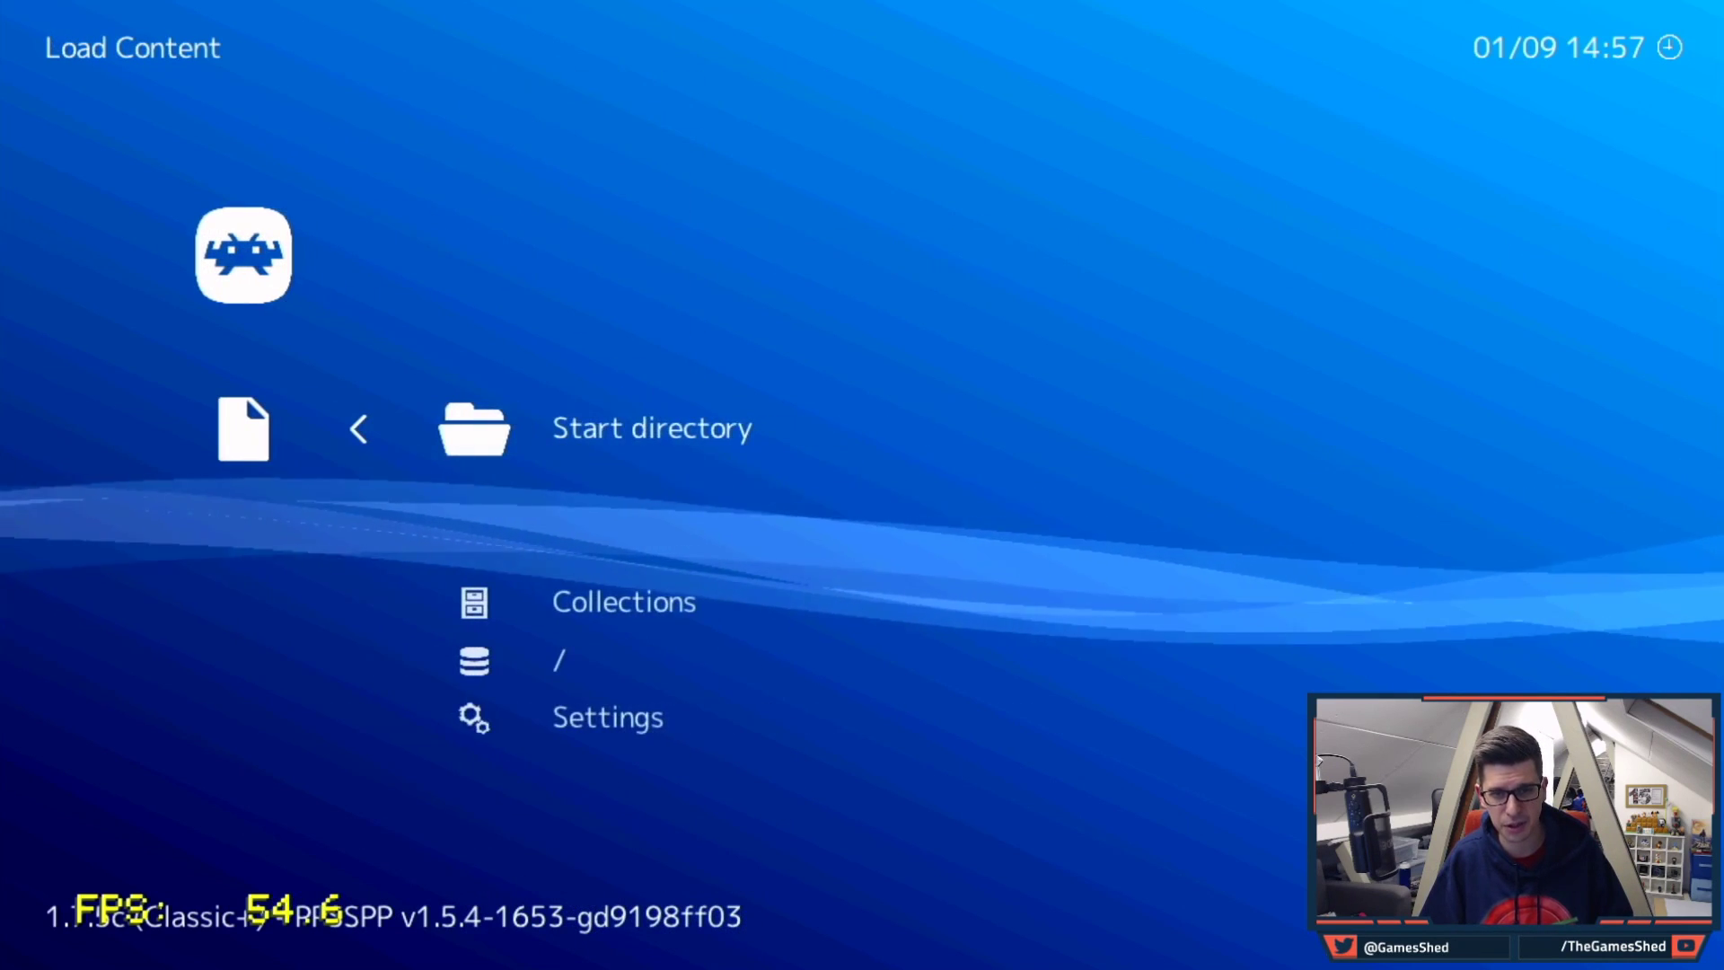
pyautogui.press('Down')
pyautogui.press('Down')
pyautogui.press('Return')
pyautogui.press('Down')
pyautogui.press('Down')
pyautogui.press('Down')
pyautogui.press('Down')
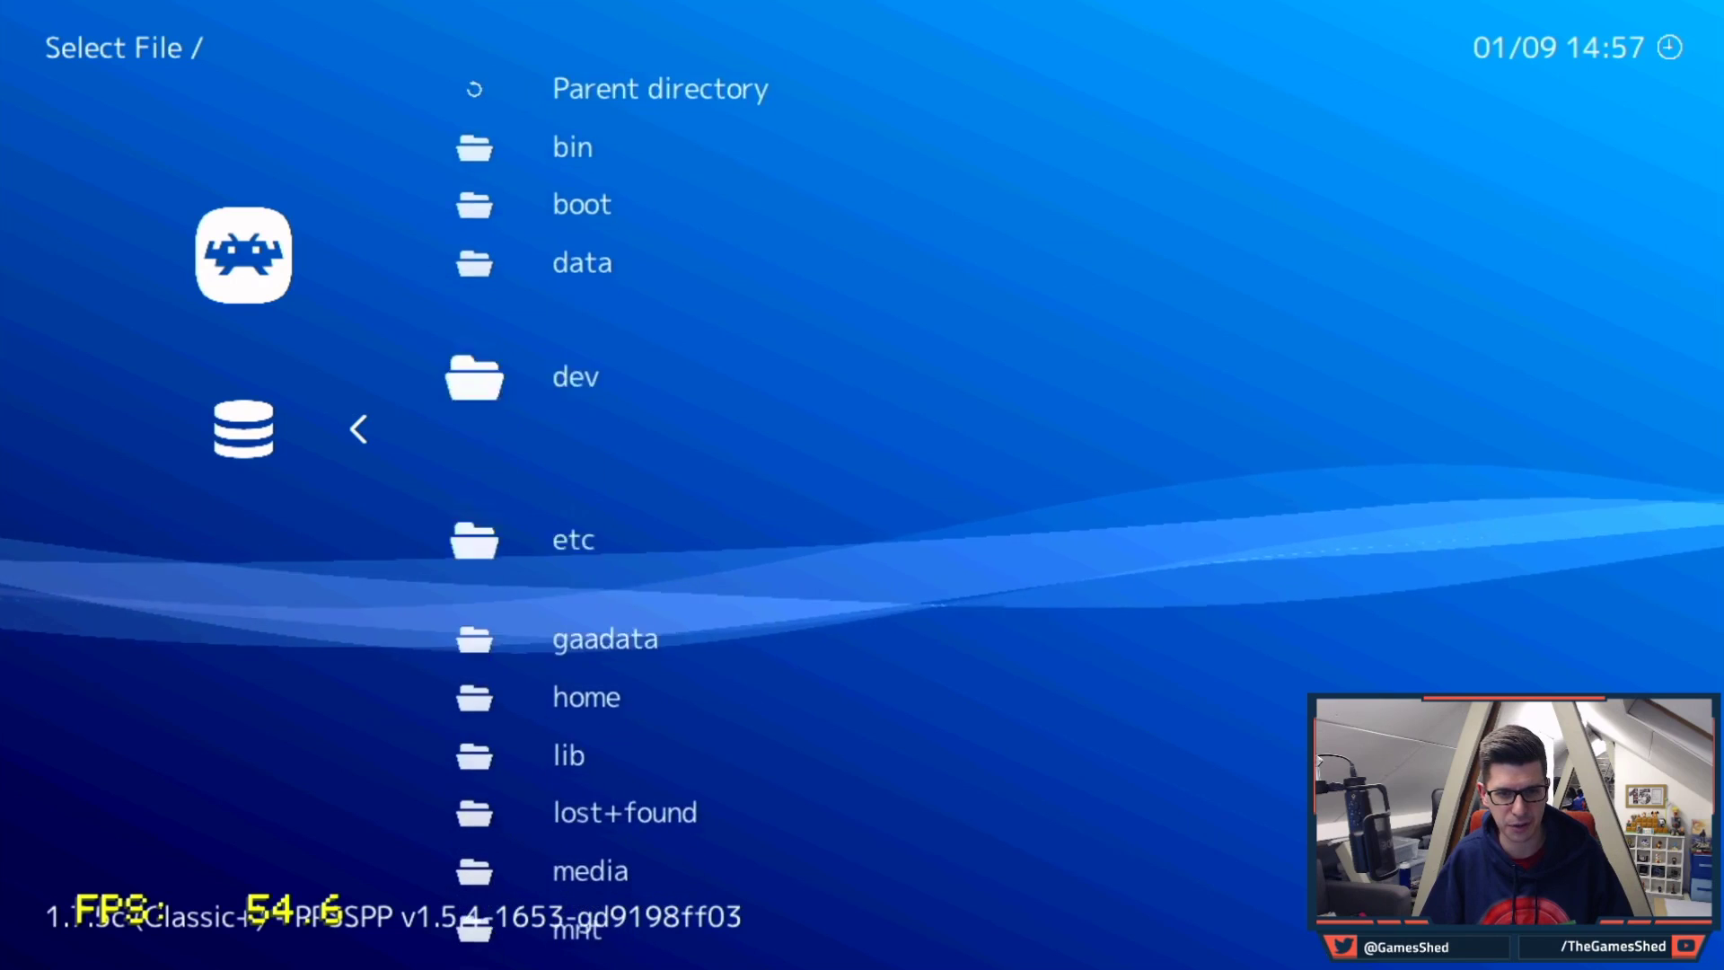
pyautogui.press('Down')
pyautogui.press('Down')
pyautogui.press('Down')
pyautogui.press('Down')
pyautogui.press('Down')
pyautogui.press('Down')
pyautogui.press('Return')
# Browse from the media folder into RetroArch/Games/PSP.
pyautogui.press('Down')
pyautogui.press('Down')
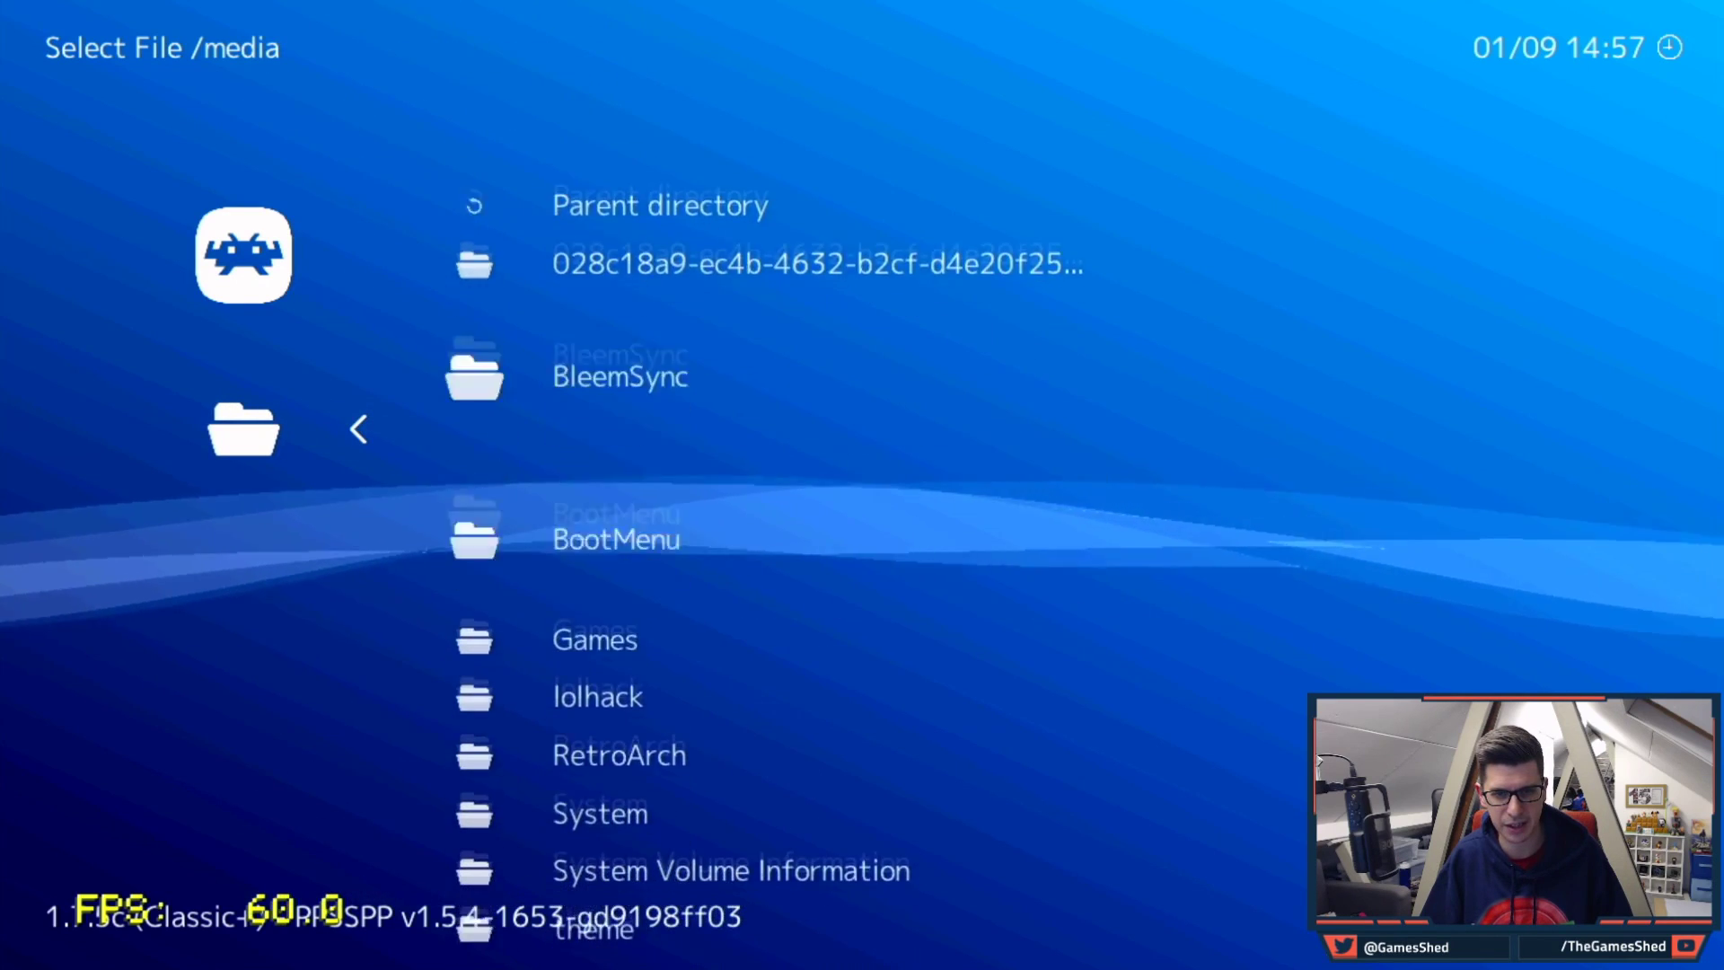
pyautogui.press('Down')
pyautogui.press('Down')
pyautogui.press('Down')
pyautogui.press('Down')
pyautogui.press('Return')
pyautogui.press('Down')
pyautogui.press('Down')
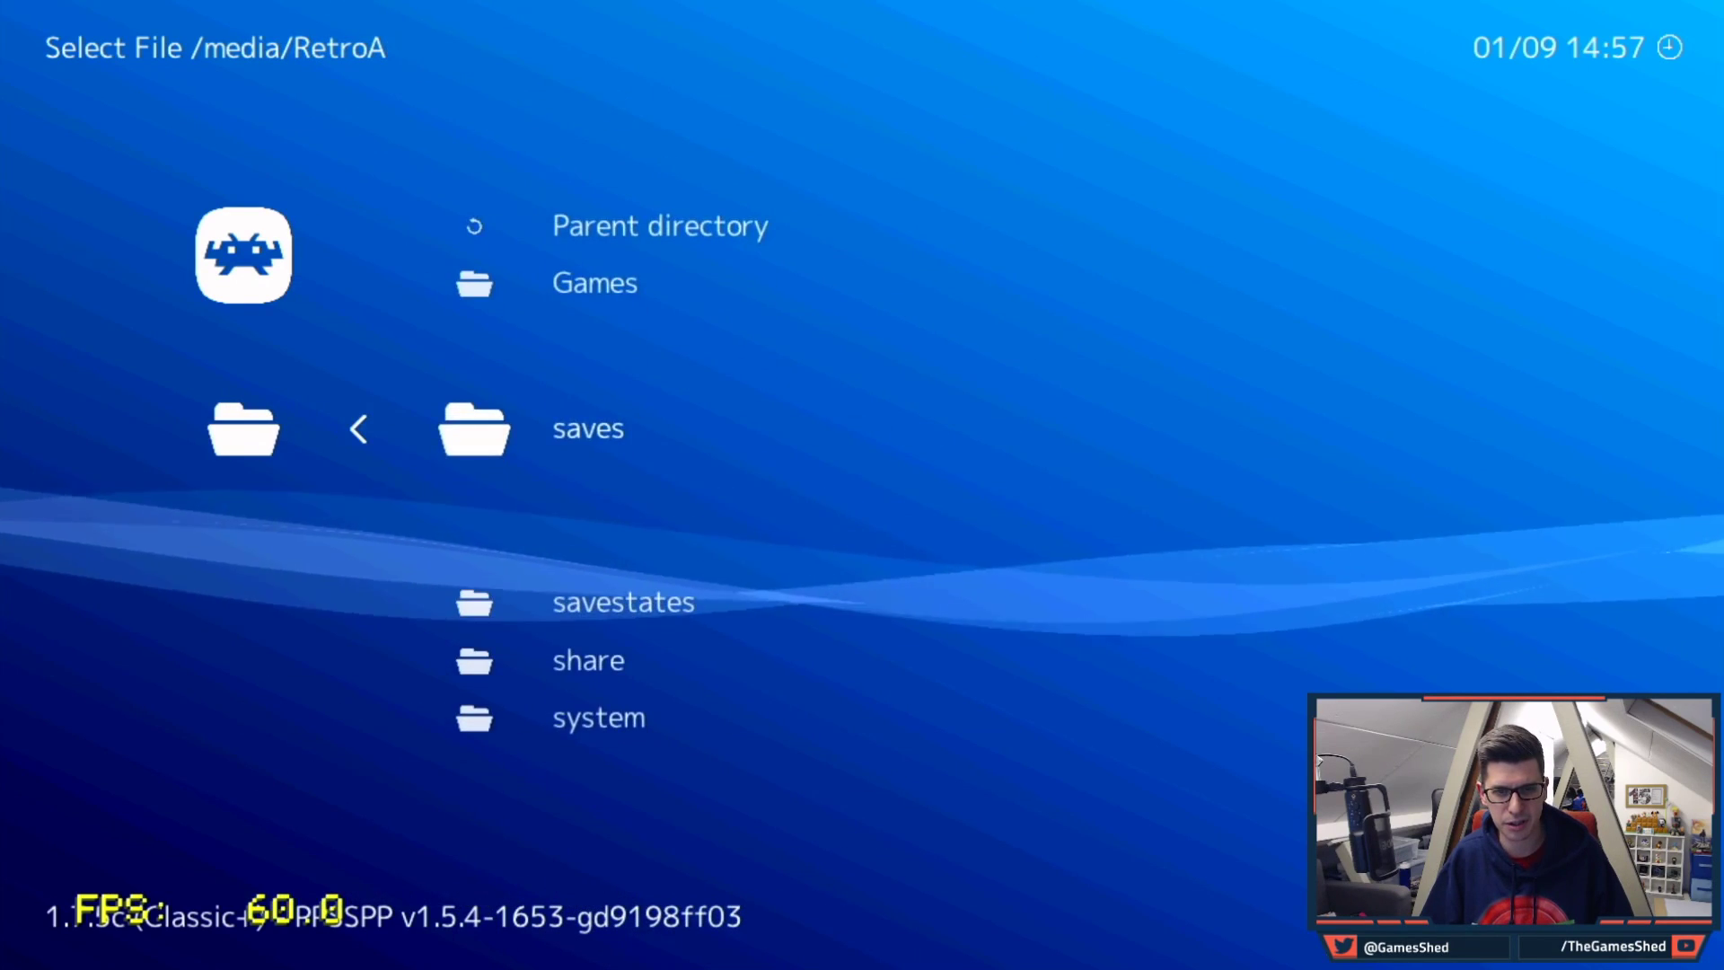
pyautogui.press('Up')
pyautogui.press('Return')
pyautogui.press('Down')
pyautogui.press('Down')
pyautogui.press('Return')
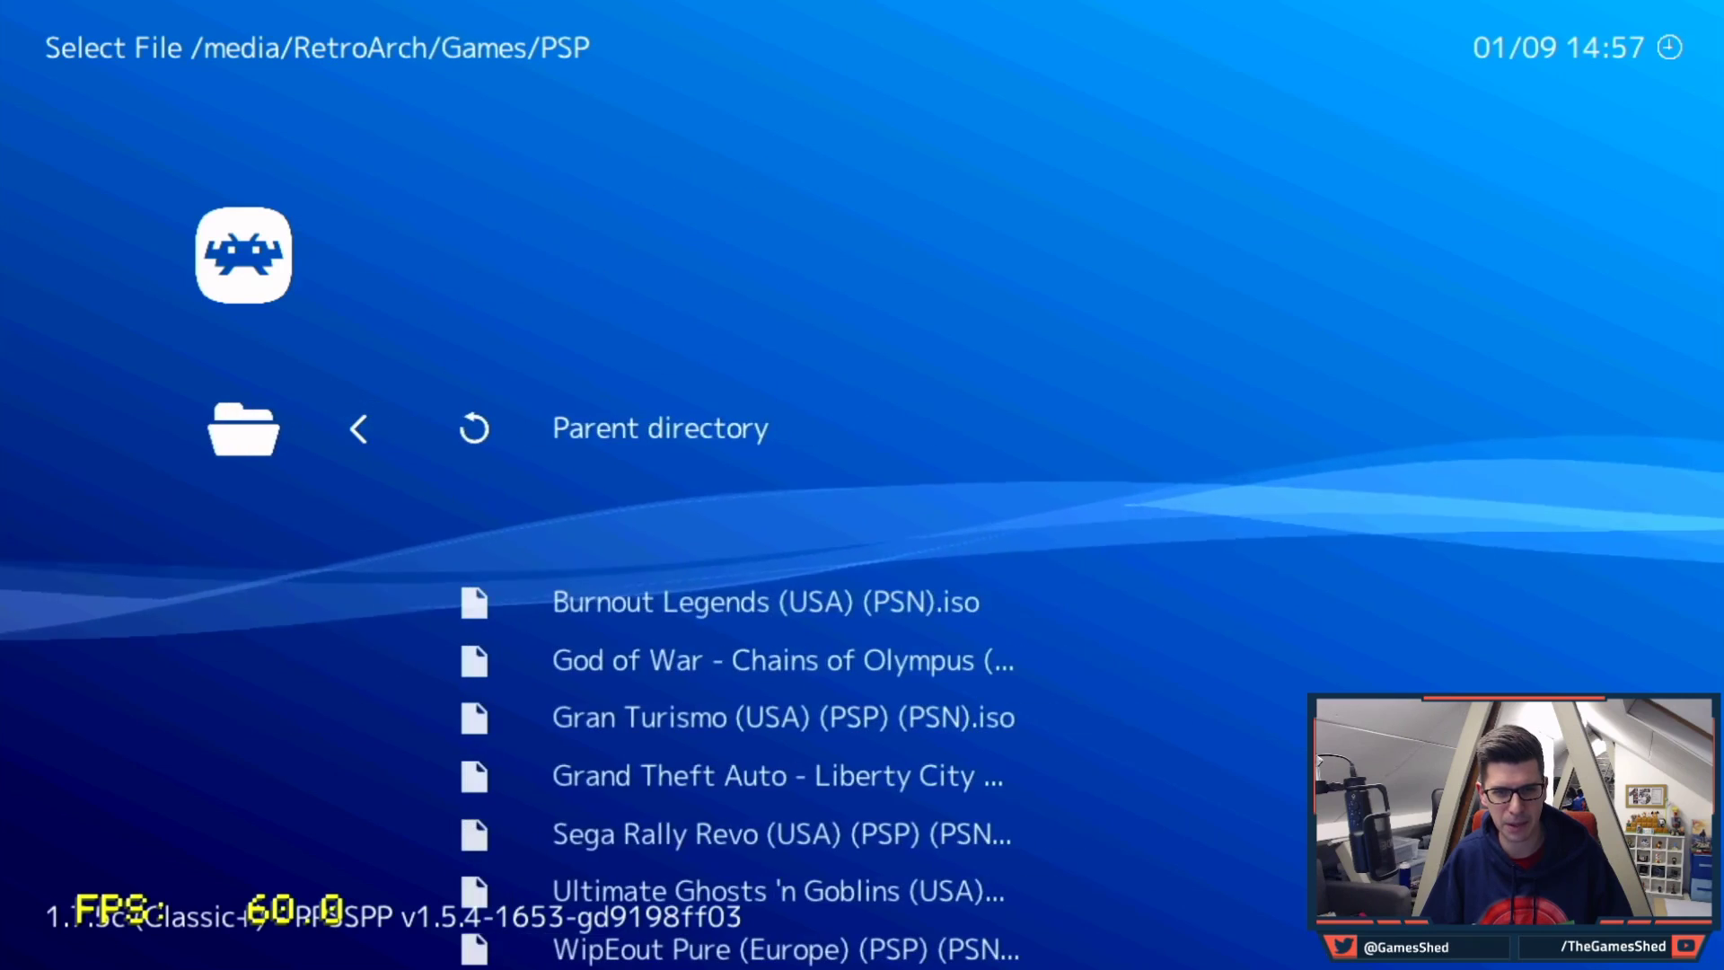
# Look through the list of PSP game images in the PSP folder.
pyautogui.press('Down')
pyautogui.press('Down')
pyautogui.press('Down')
pyautogui.press('Down')
pyautogui.press('Down')
pyautogui.press('Down')
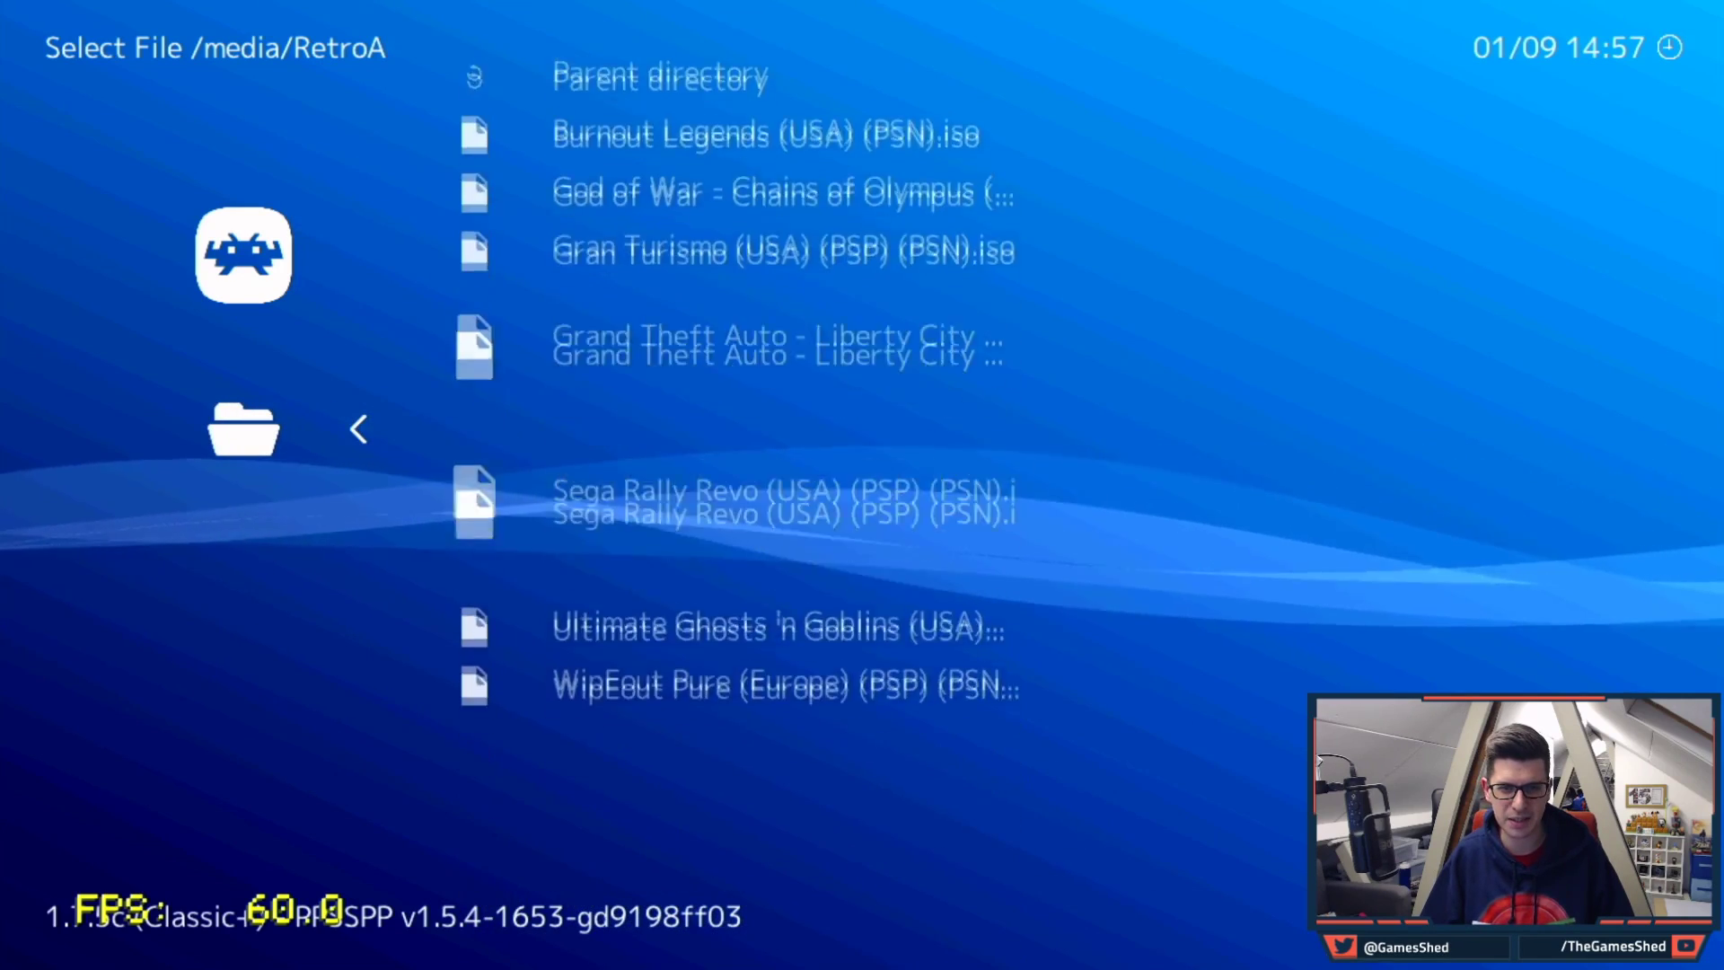
pyautogui.press('Down')
pyautogui.press('Up')
pyautogui.press('Up')
pyautogui.press('Up')
pyautogui.press('Up')
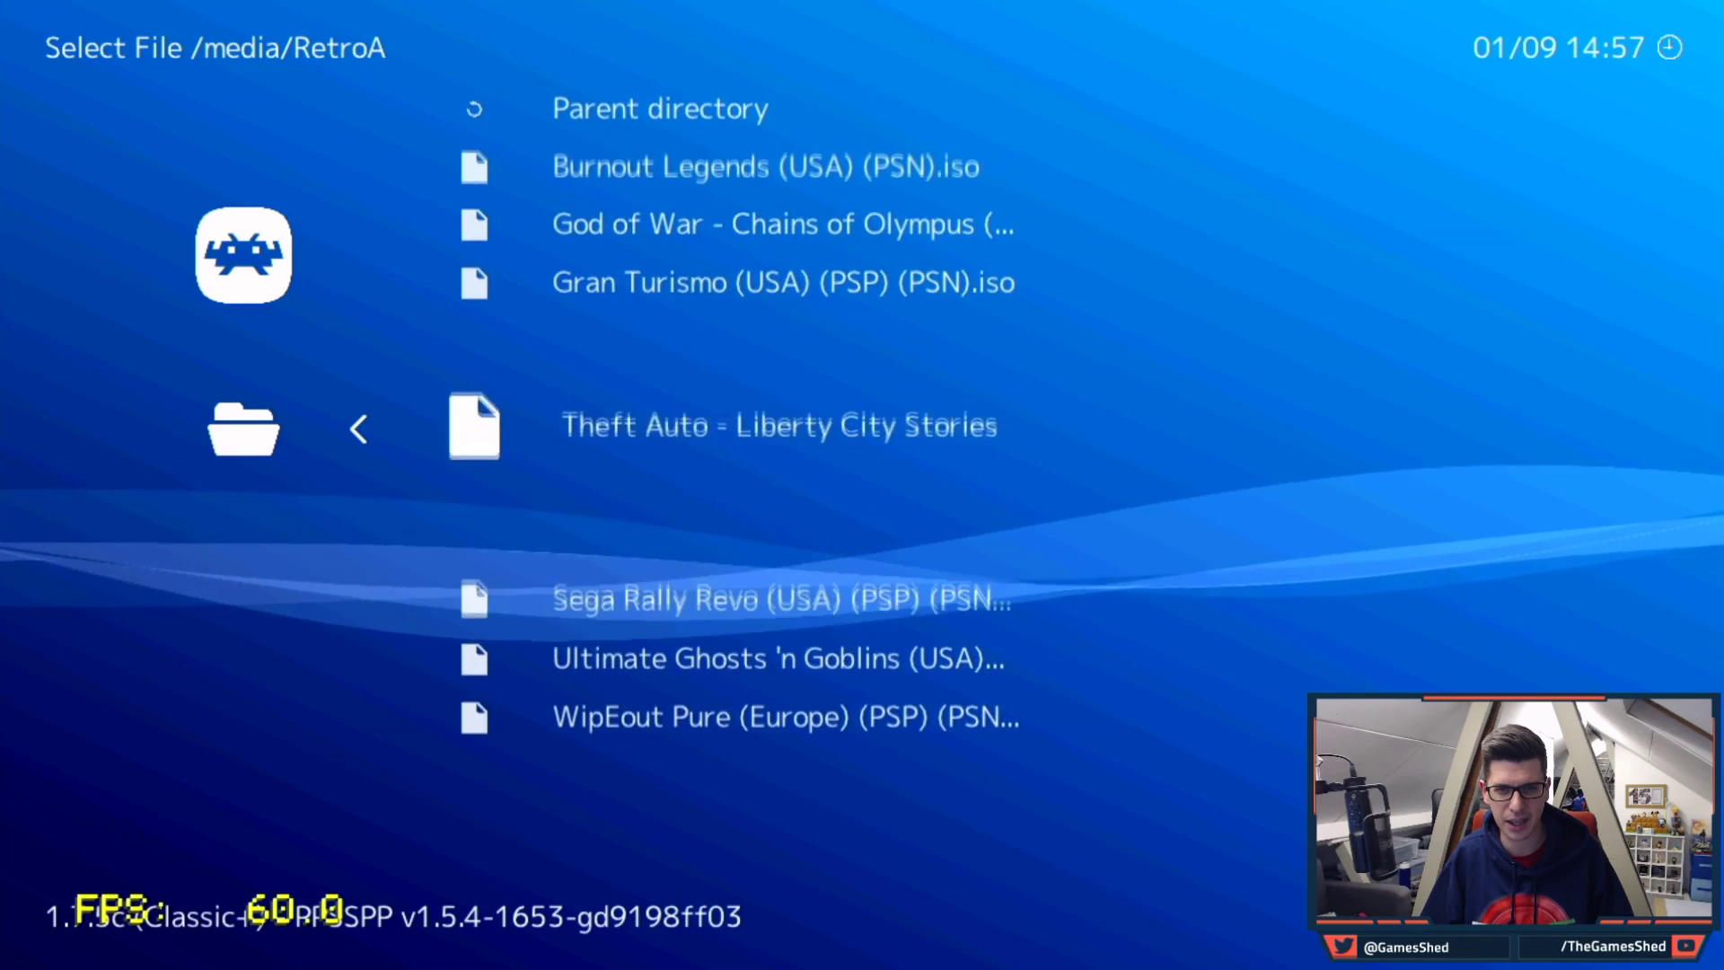
pyautogui.press('Up')
pyautogui.press('Up')
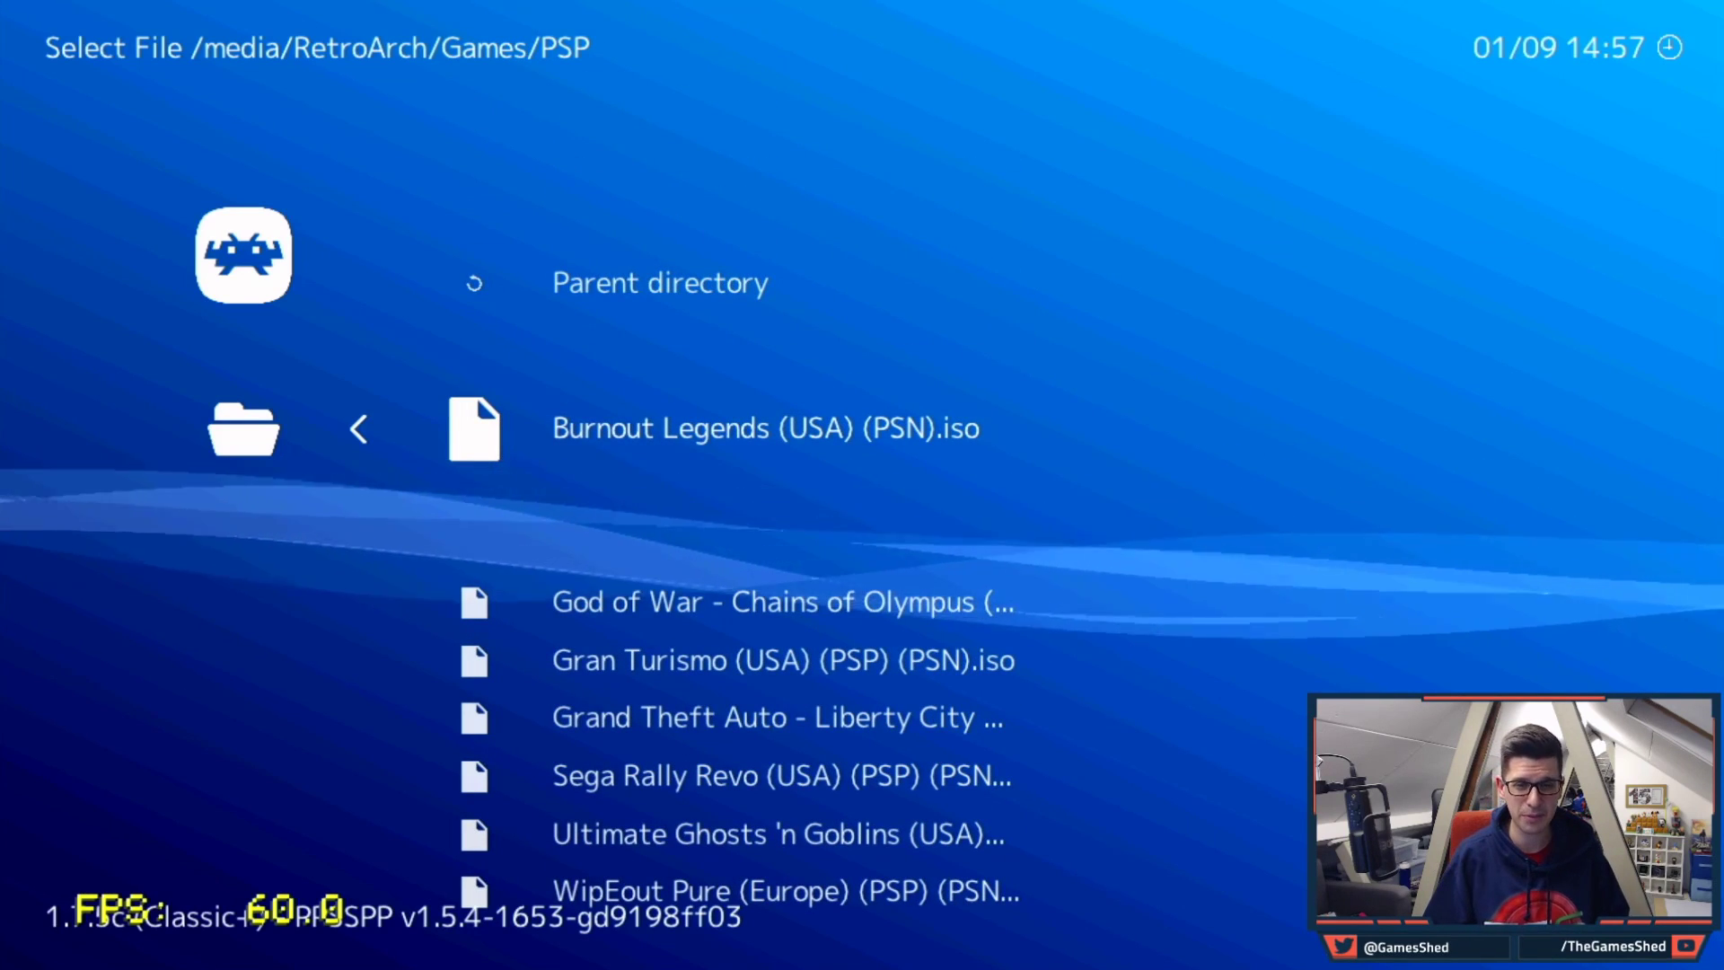
# Load the Sega Rally Revo (USA) game image with the PPSSPP core.
pyautogui.press('Down')
pyautogui.press('Down')
pyautogui.press('Down')
pyautogui.press('Down')
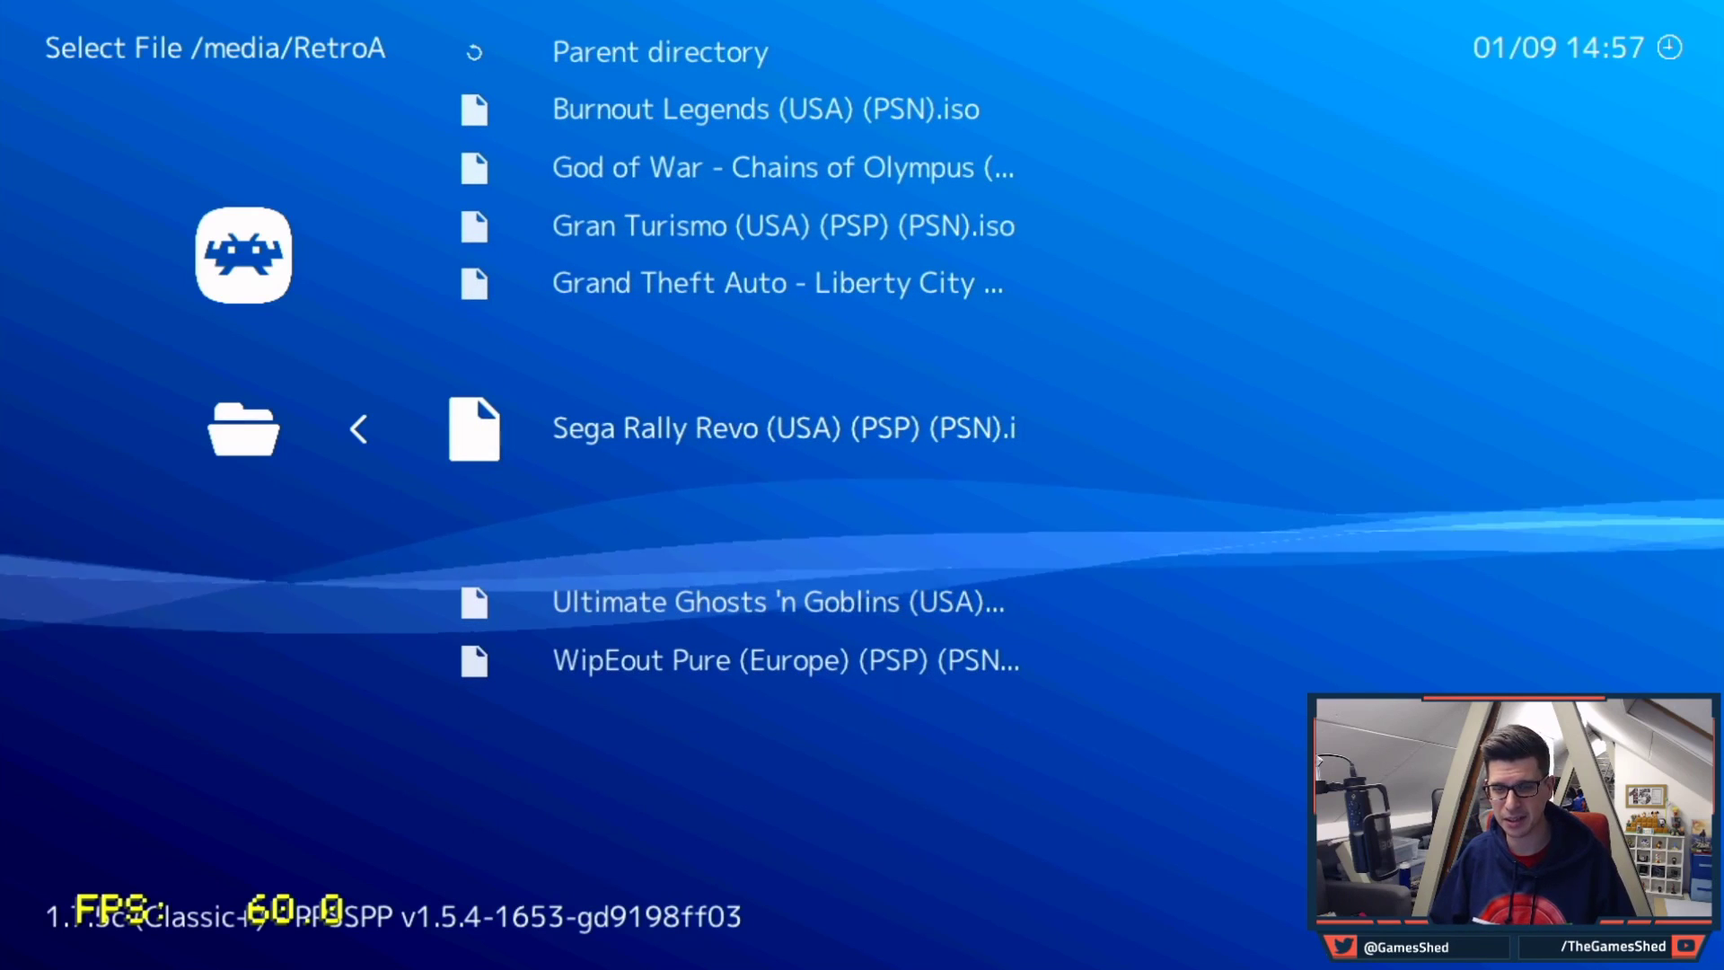
pyautogui.press('Return')
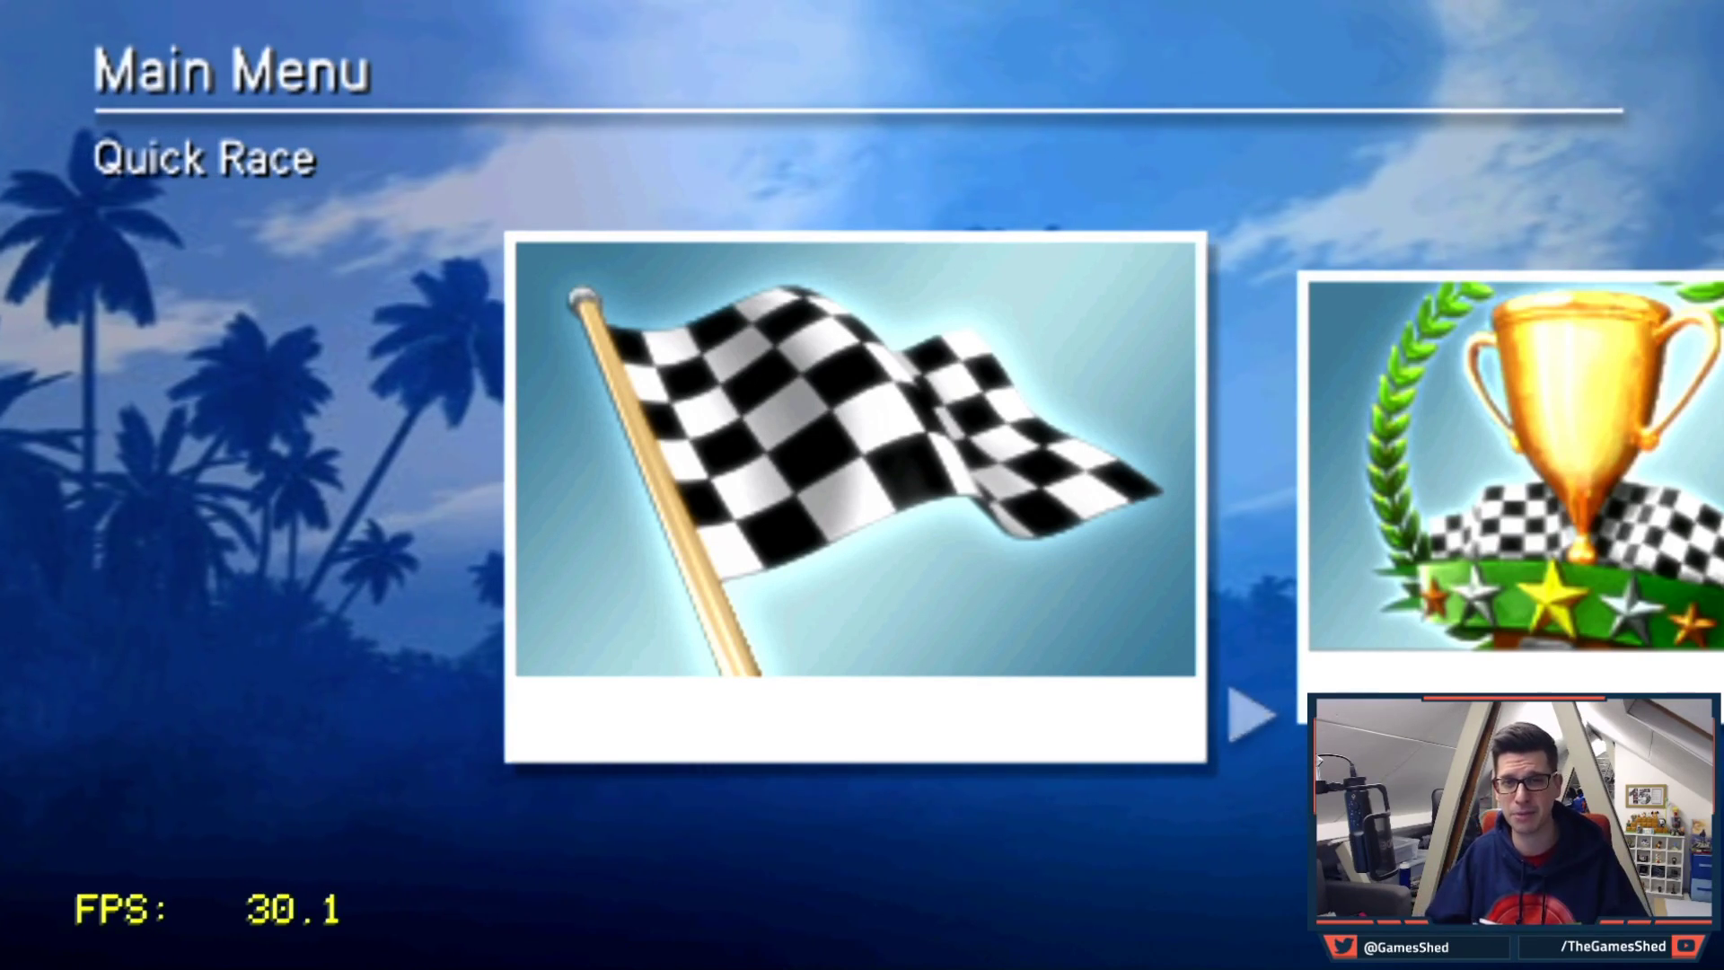
# Enter Quick Race from the game's main menu and highlight the Safari 1 track.
pyautogui.press('Right')
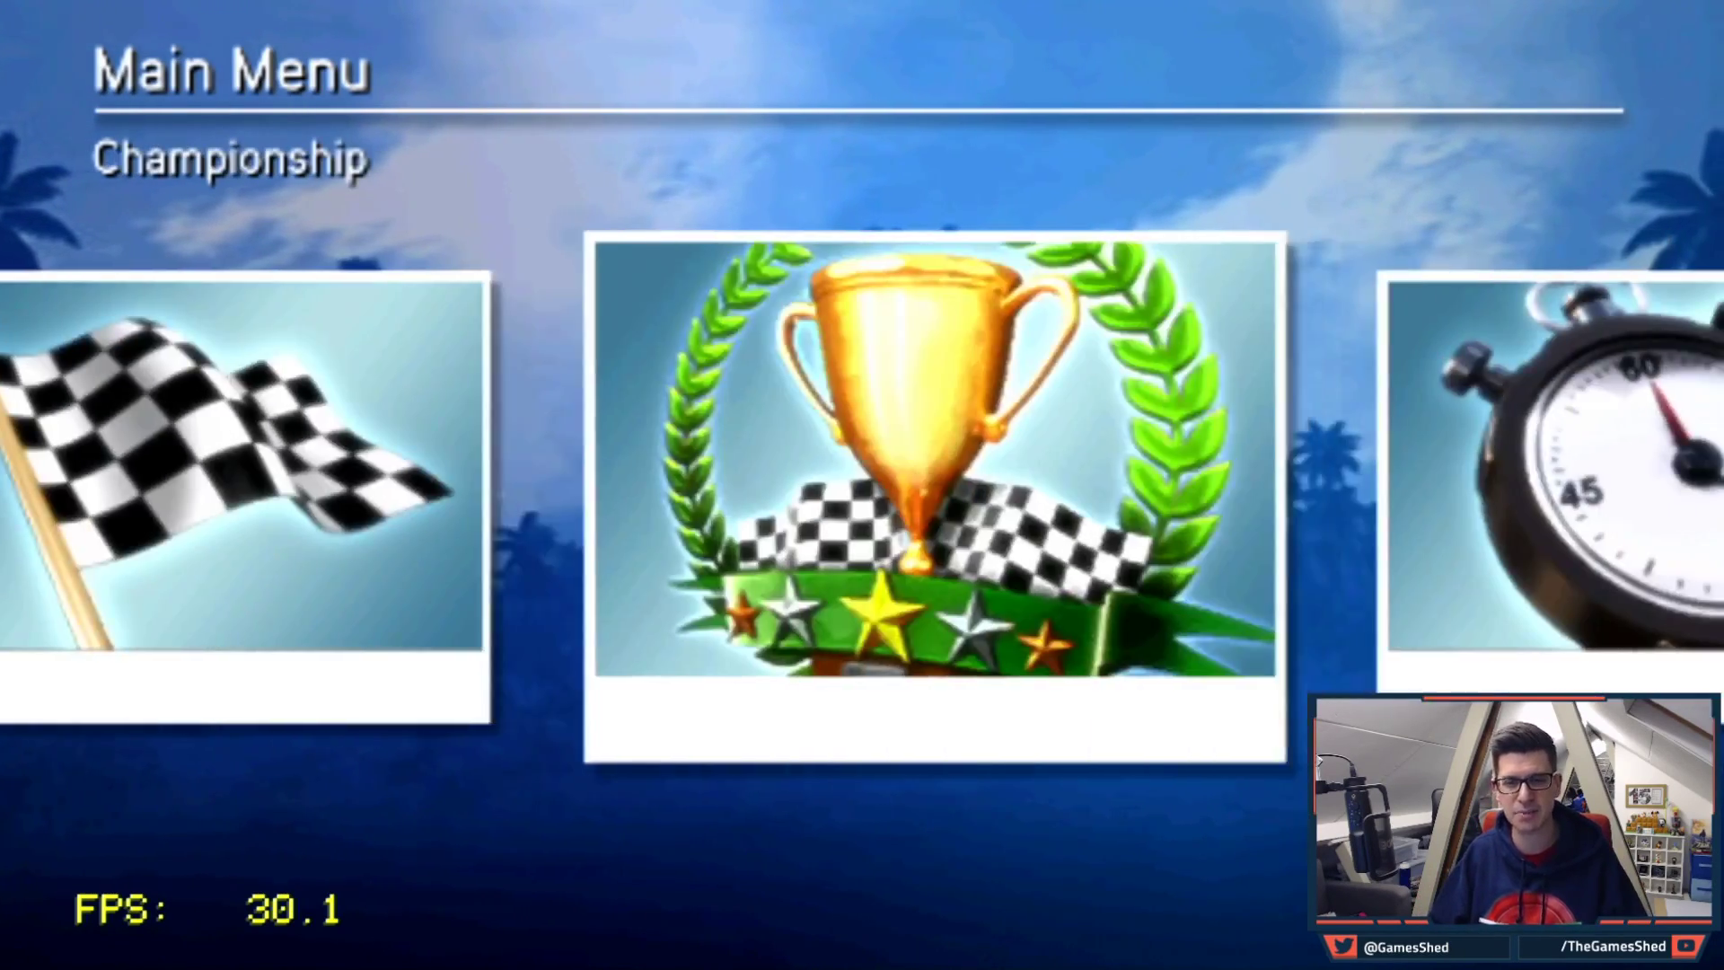
pyautogui.press('Left')
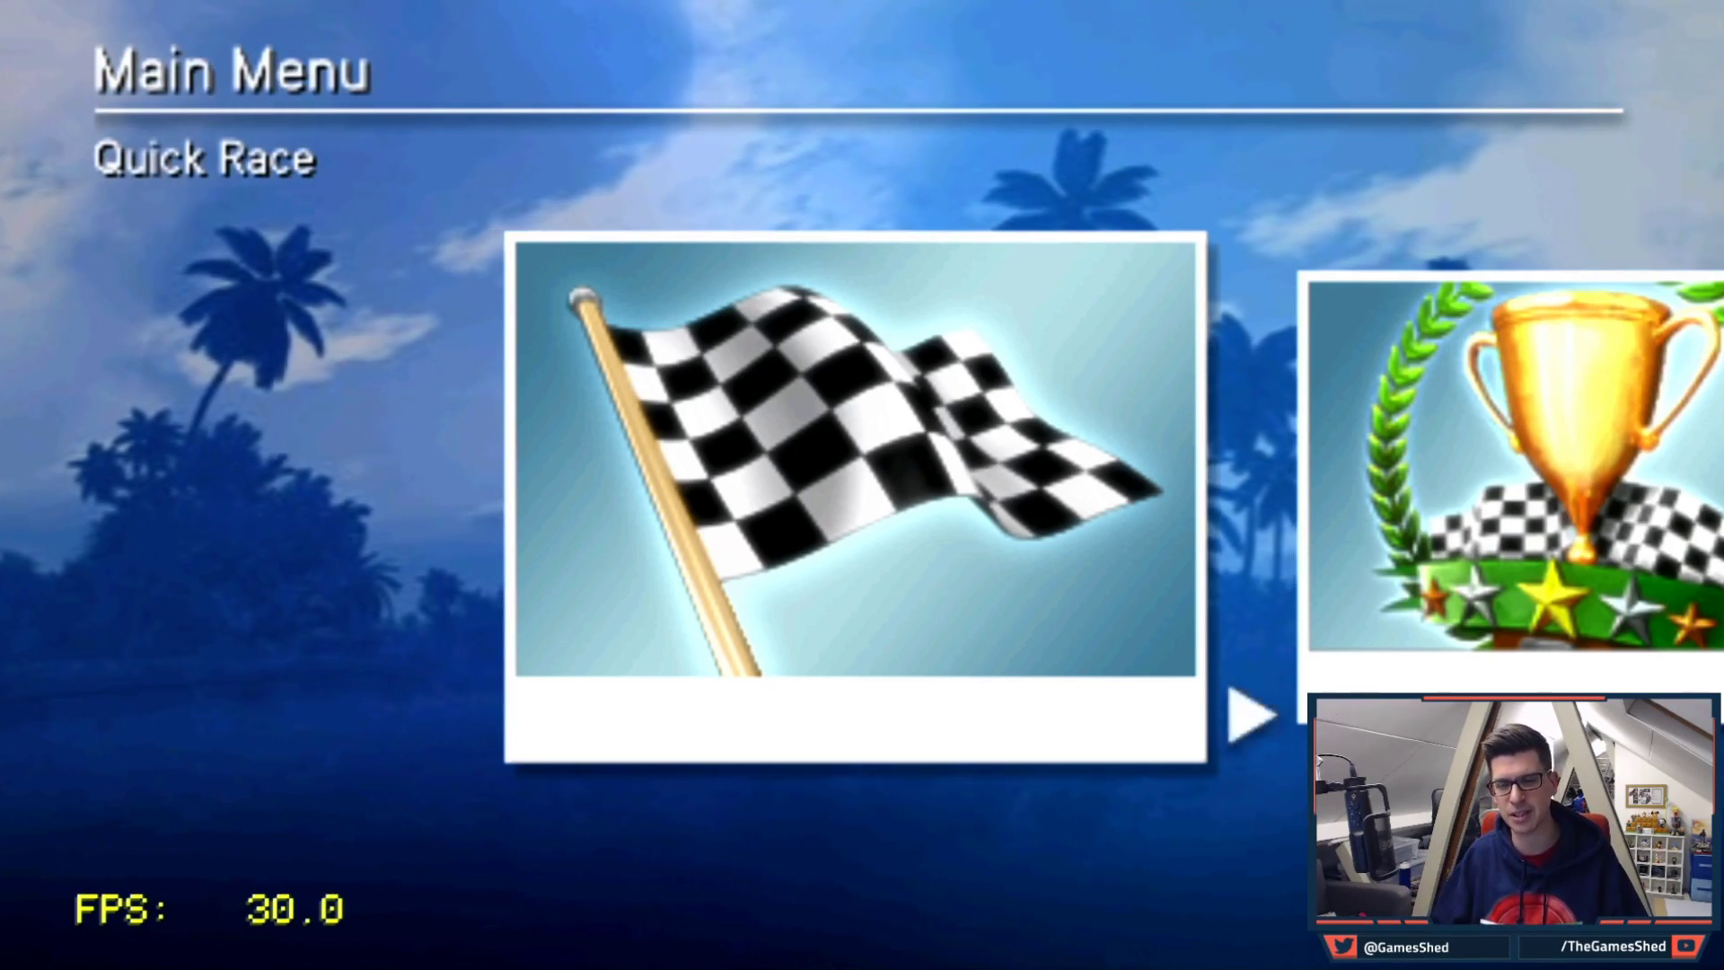
pyautogui.press('Return')
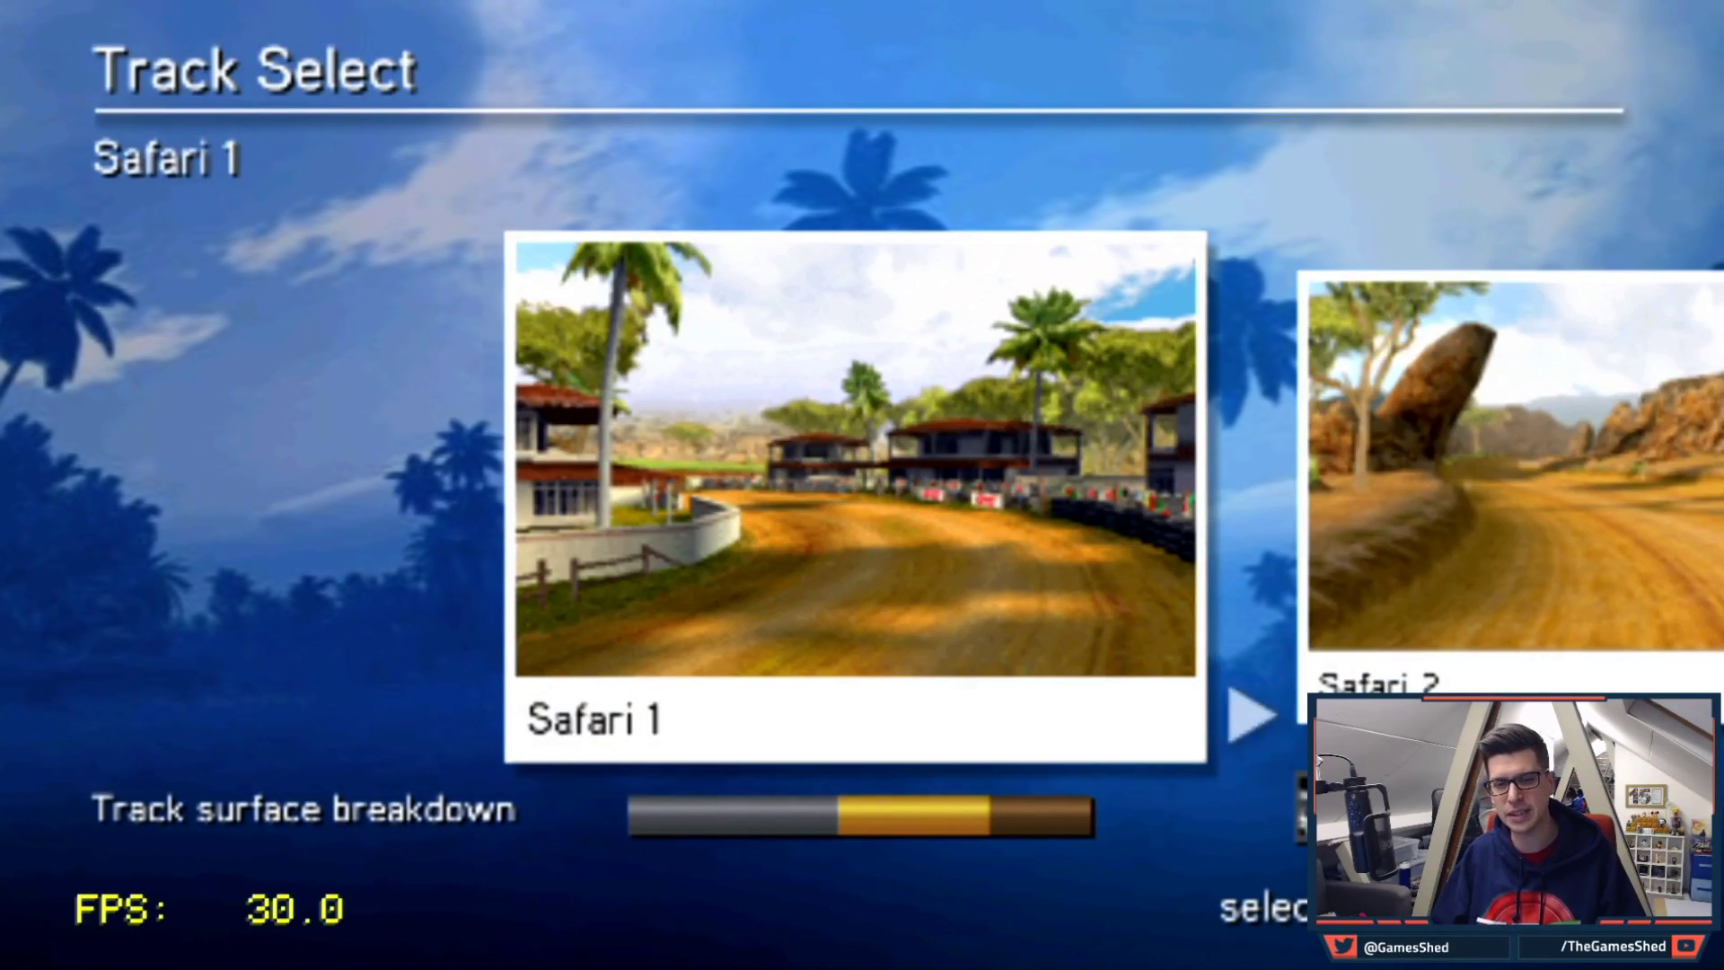
pyautogui.press('Right')
pyautogui.press('Left')
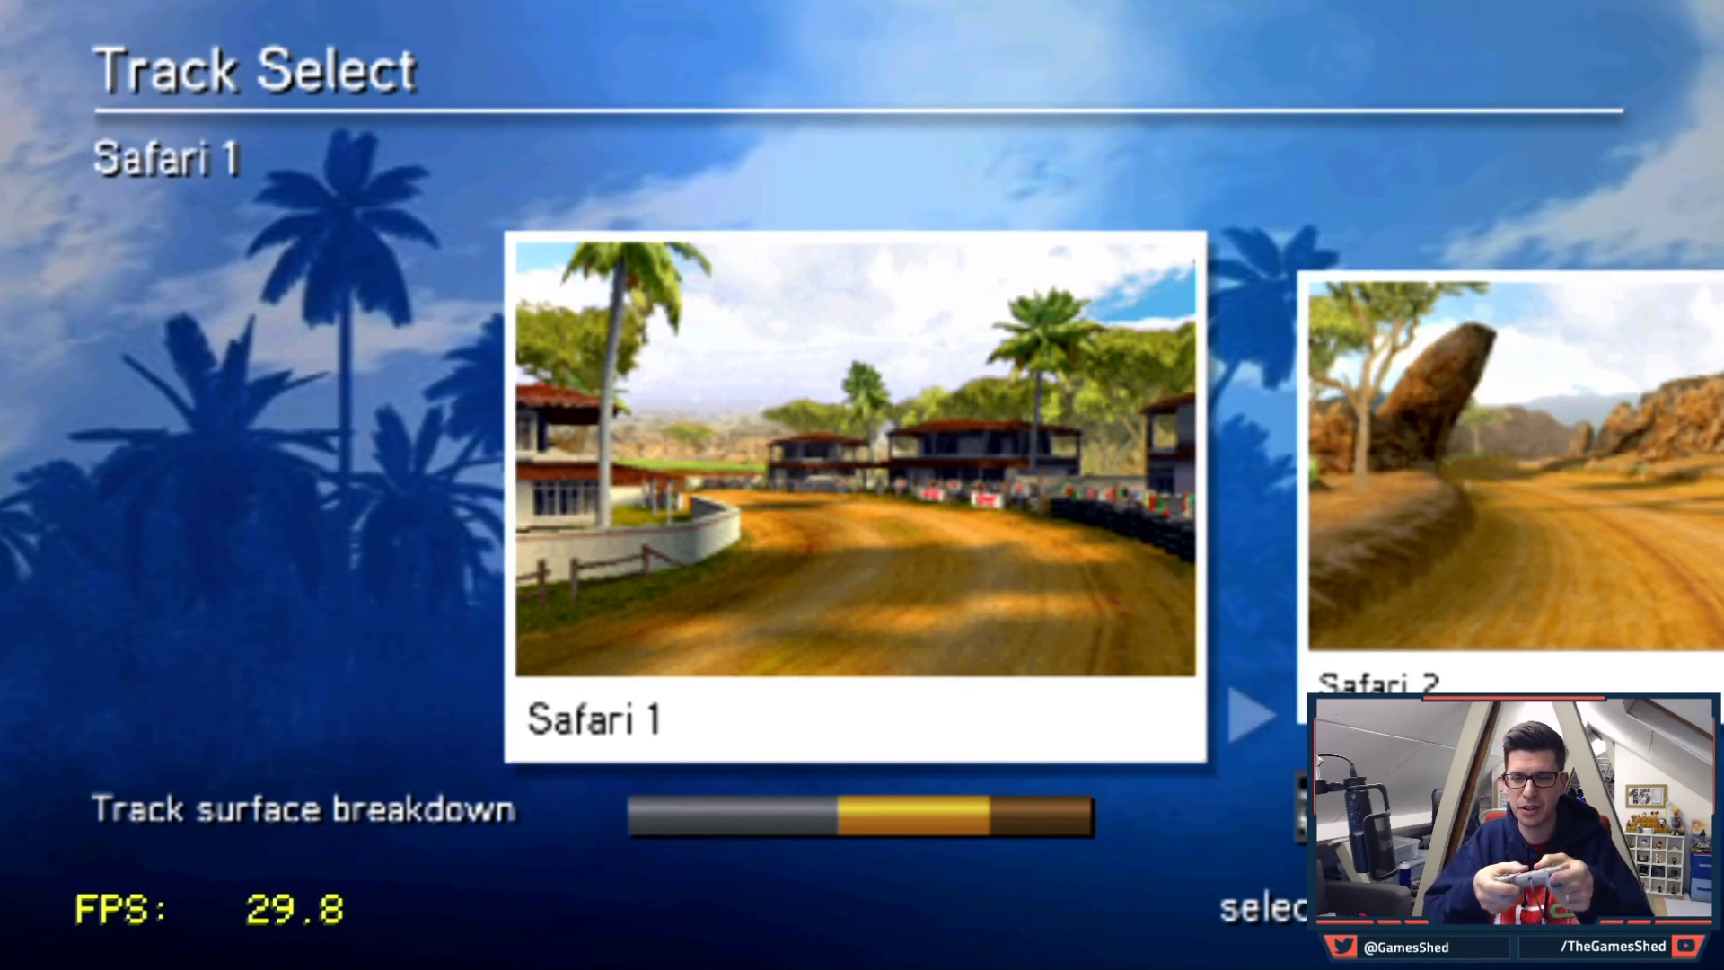
# Bring up the RetroArch quick menu over the paused game and open the PPSSPP core's options.
pyautogui.press('F1')
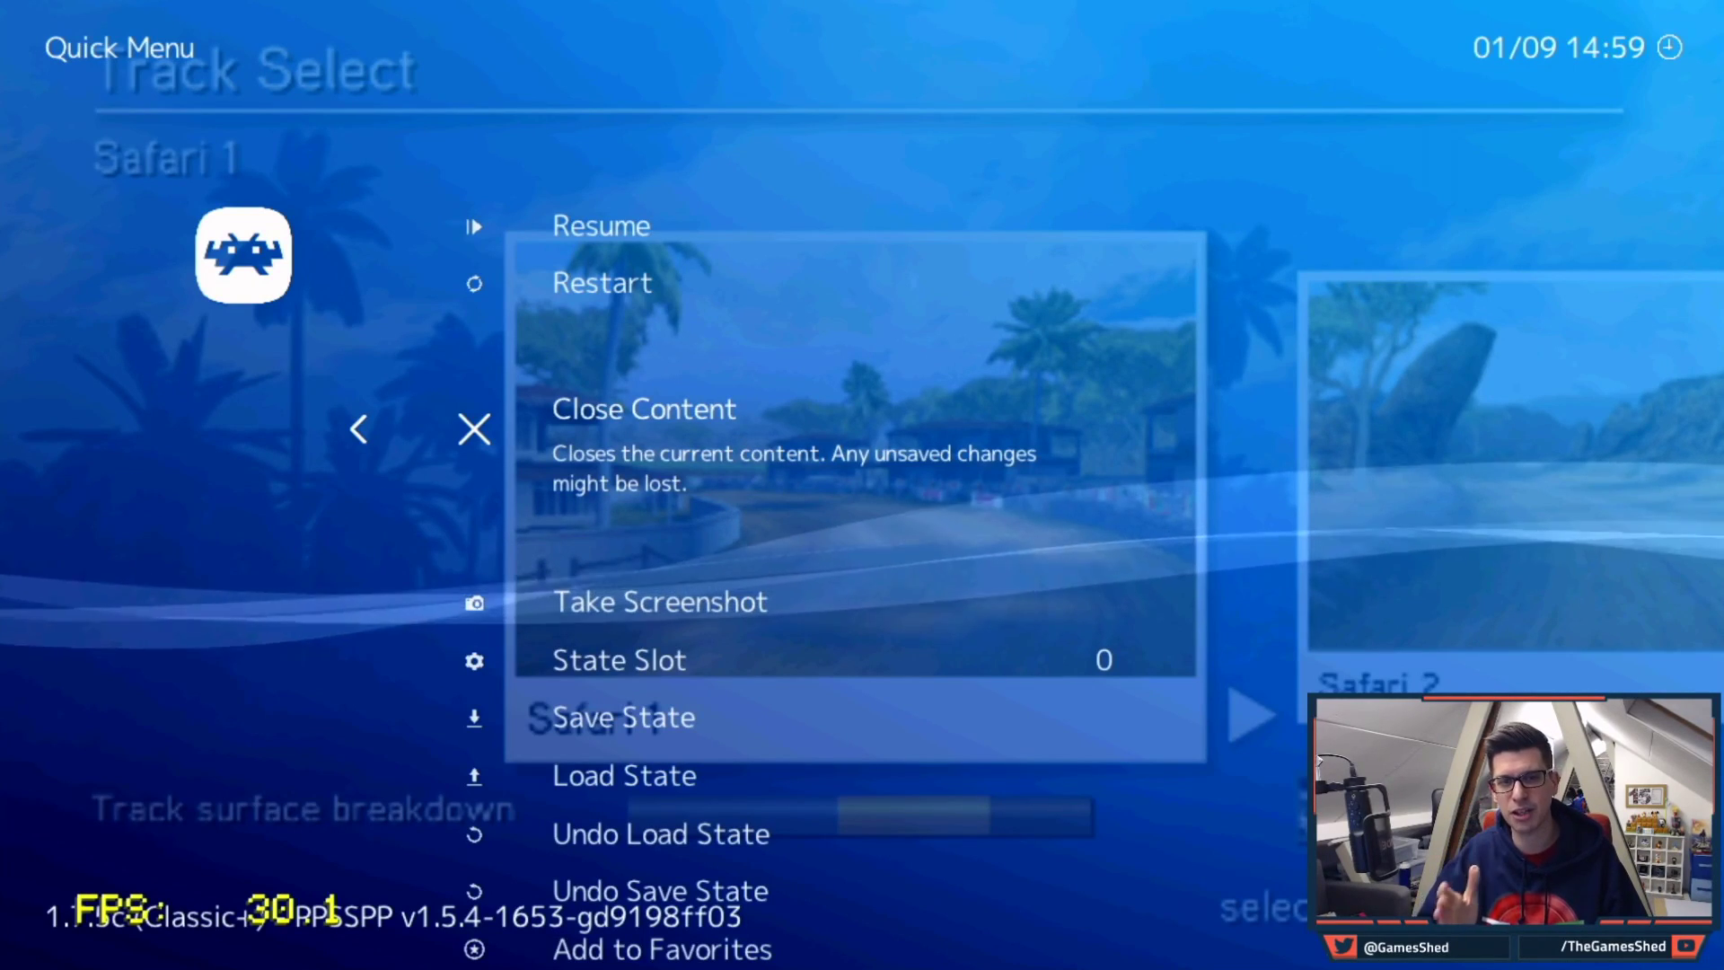
pyautogui.press('Down')
pyautogui.press('Down')
pyautogui.press('Down')
pyautogui.press('Down')
pyautogui.press('Down')
pyautogui.press('Down')
pyautogui.press('Down')
pyautogui.press('Down')
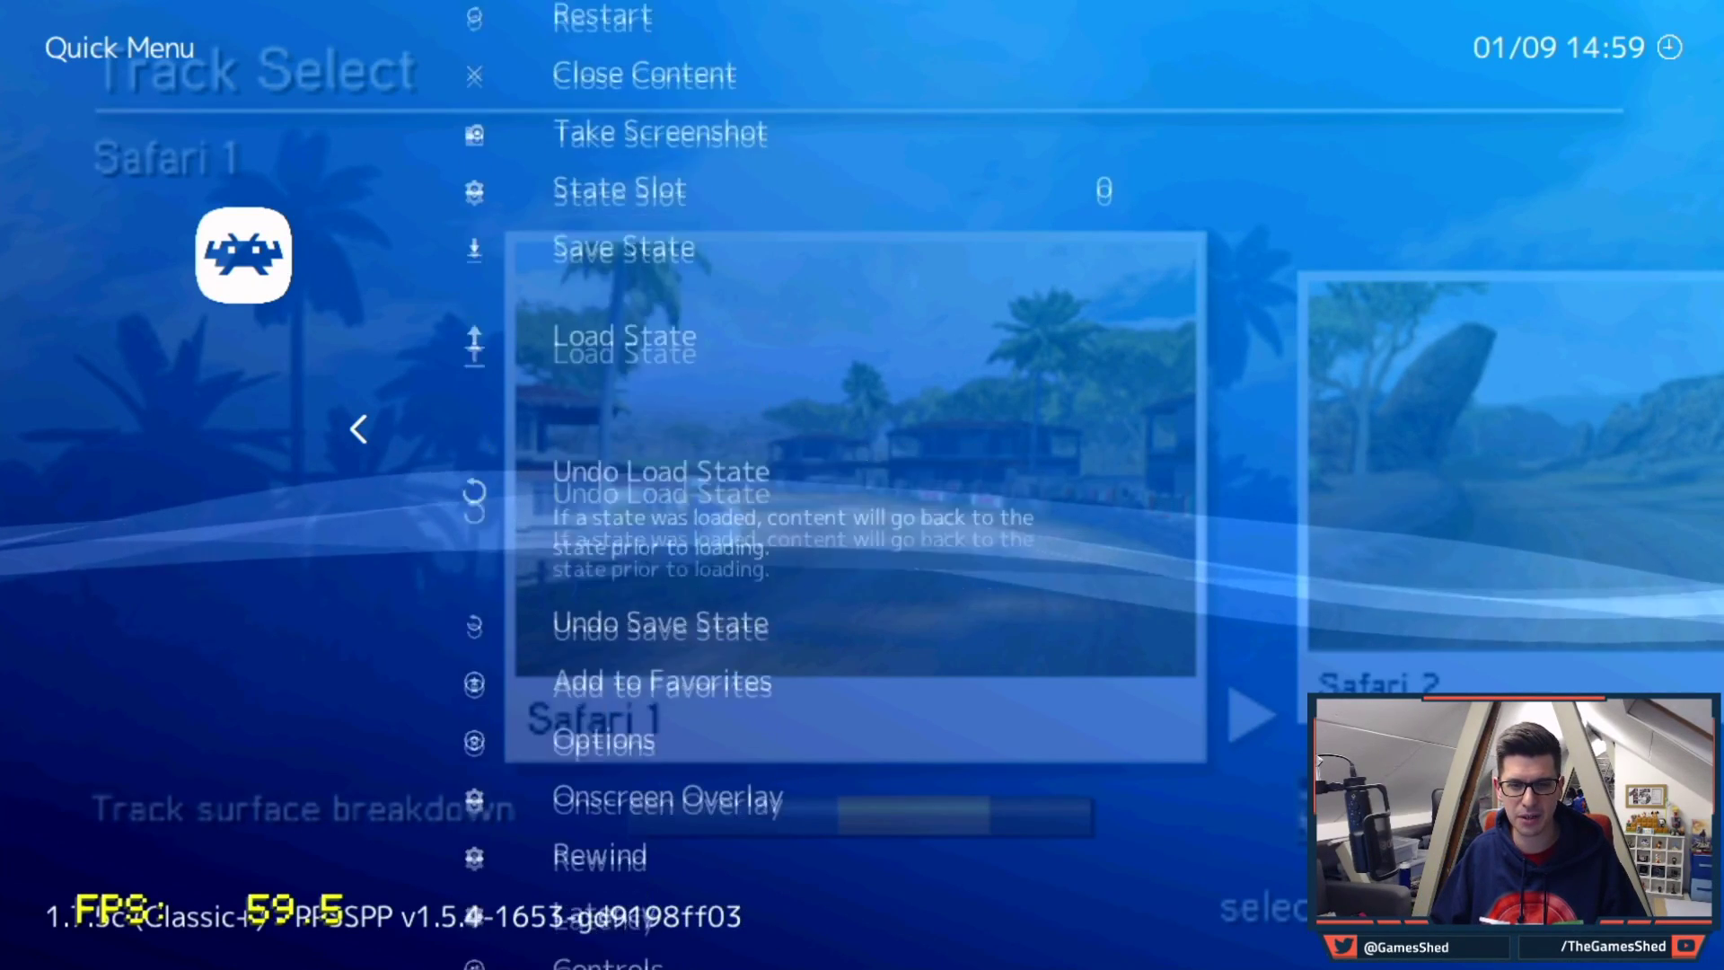
pyautogui.press('Return')
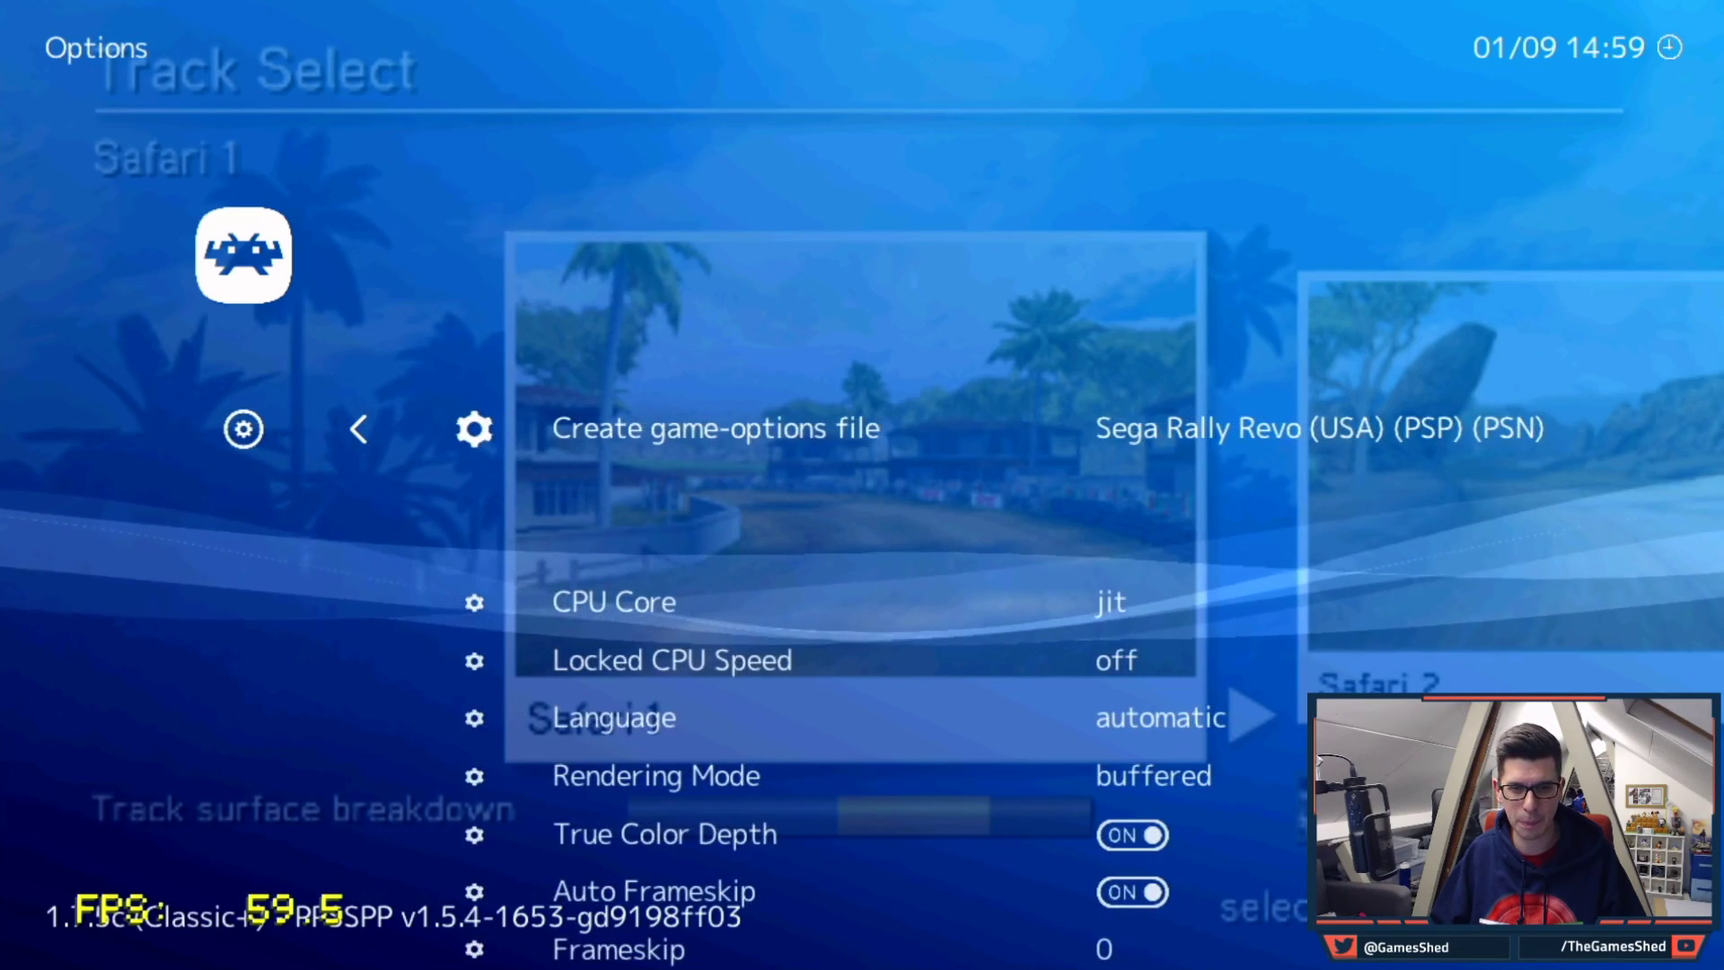
# Turn on Force Max FPS in the PPSSPP core options.
pyautogui.press('Down')
pyautogui.press('Down')
pyautogui.press('Down')
pyautogui.press('Down')
pyautogui.press('Down')
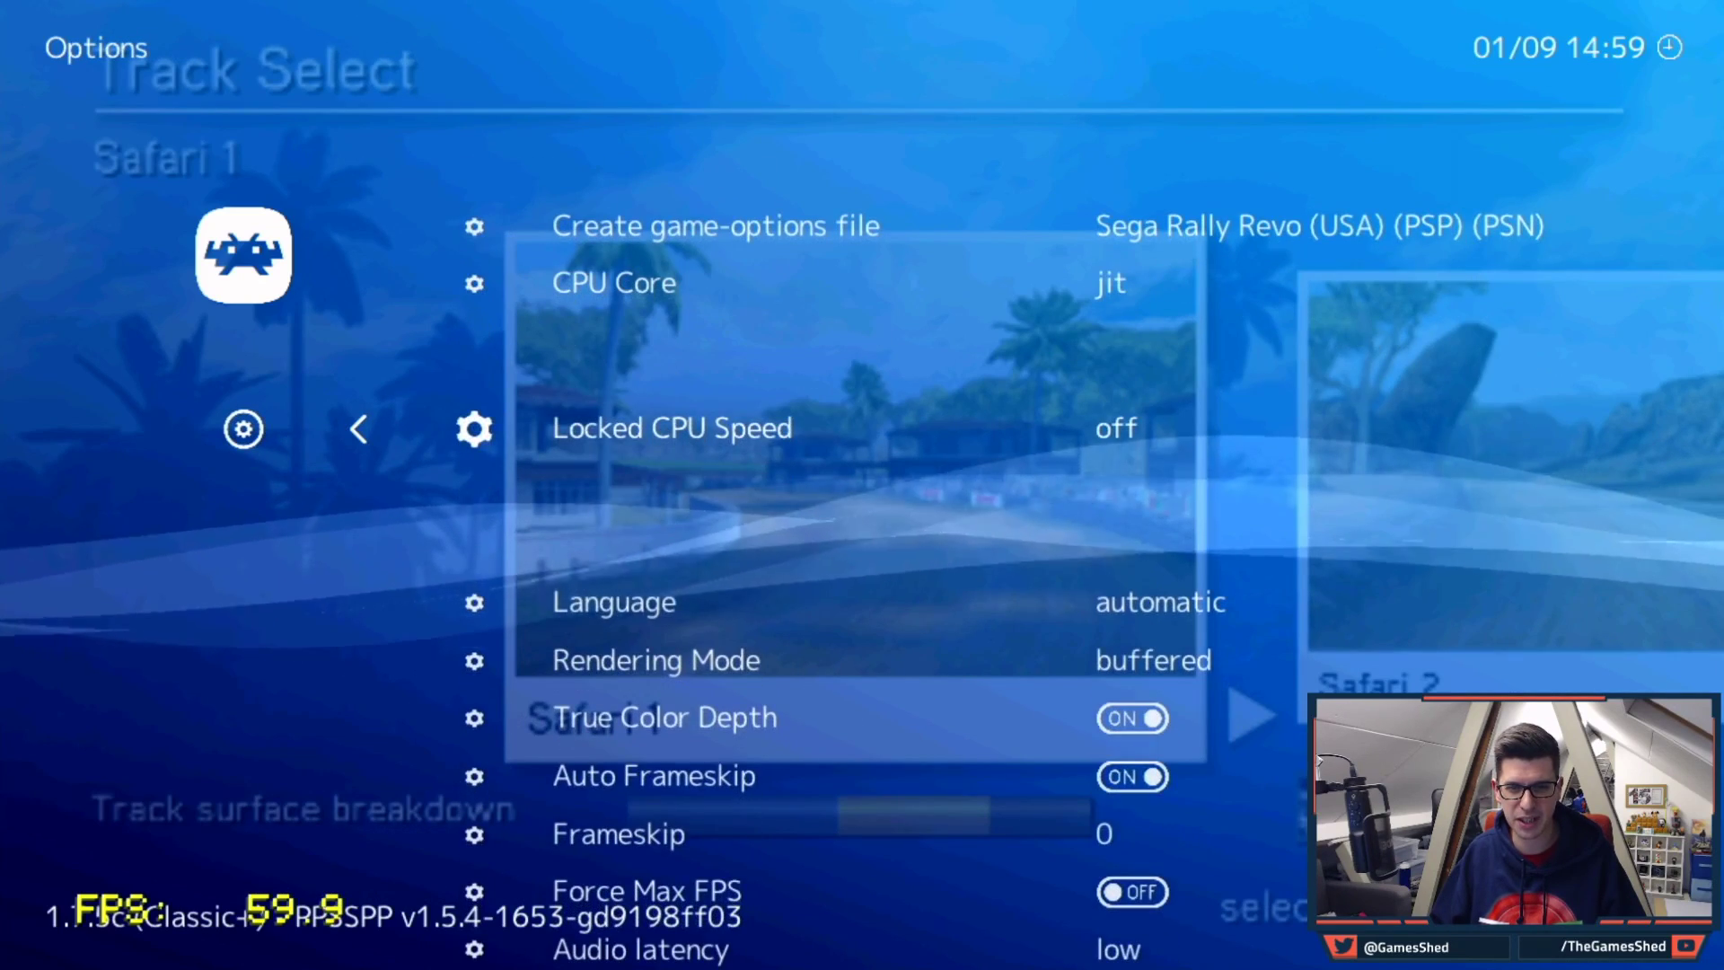
pyautogui.press('Down')
pyautogui.press('Down')
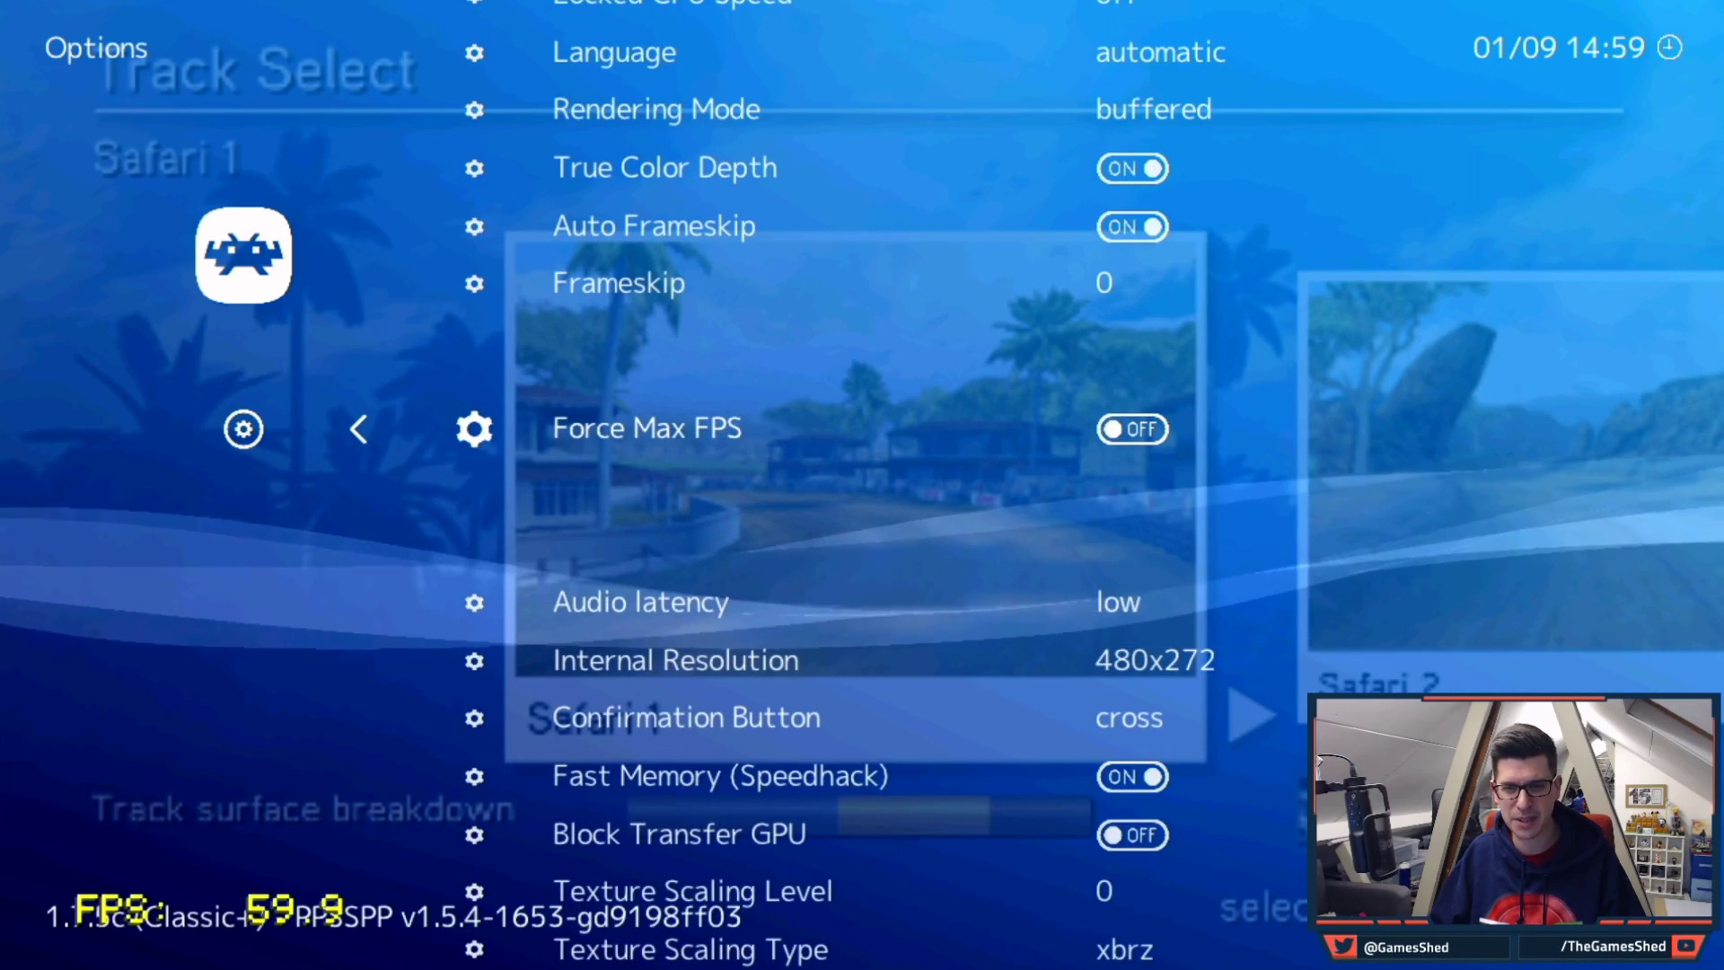
pyautogui.press('Return')
pyautogui.press('BackSpace')
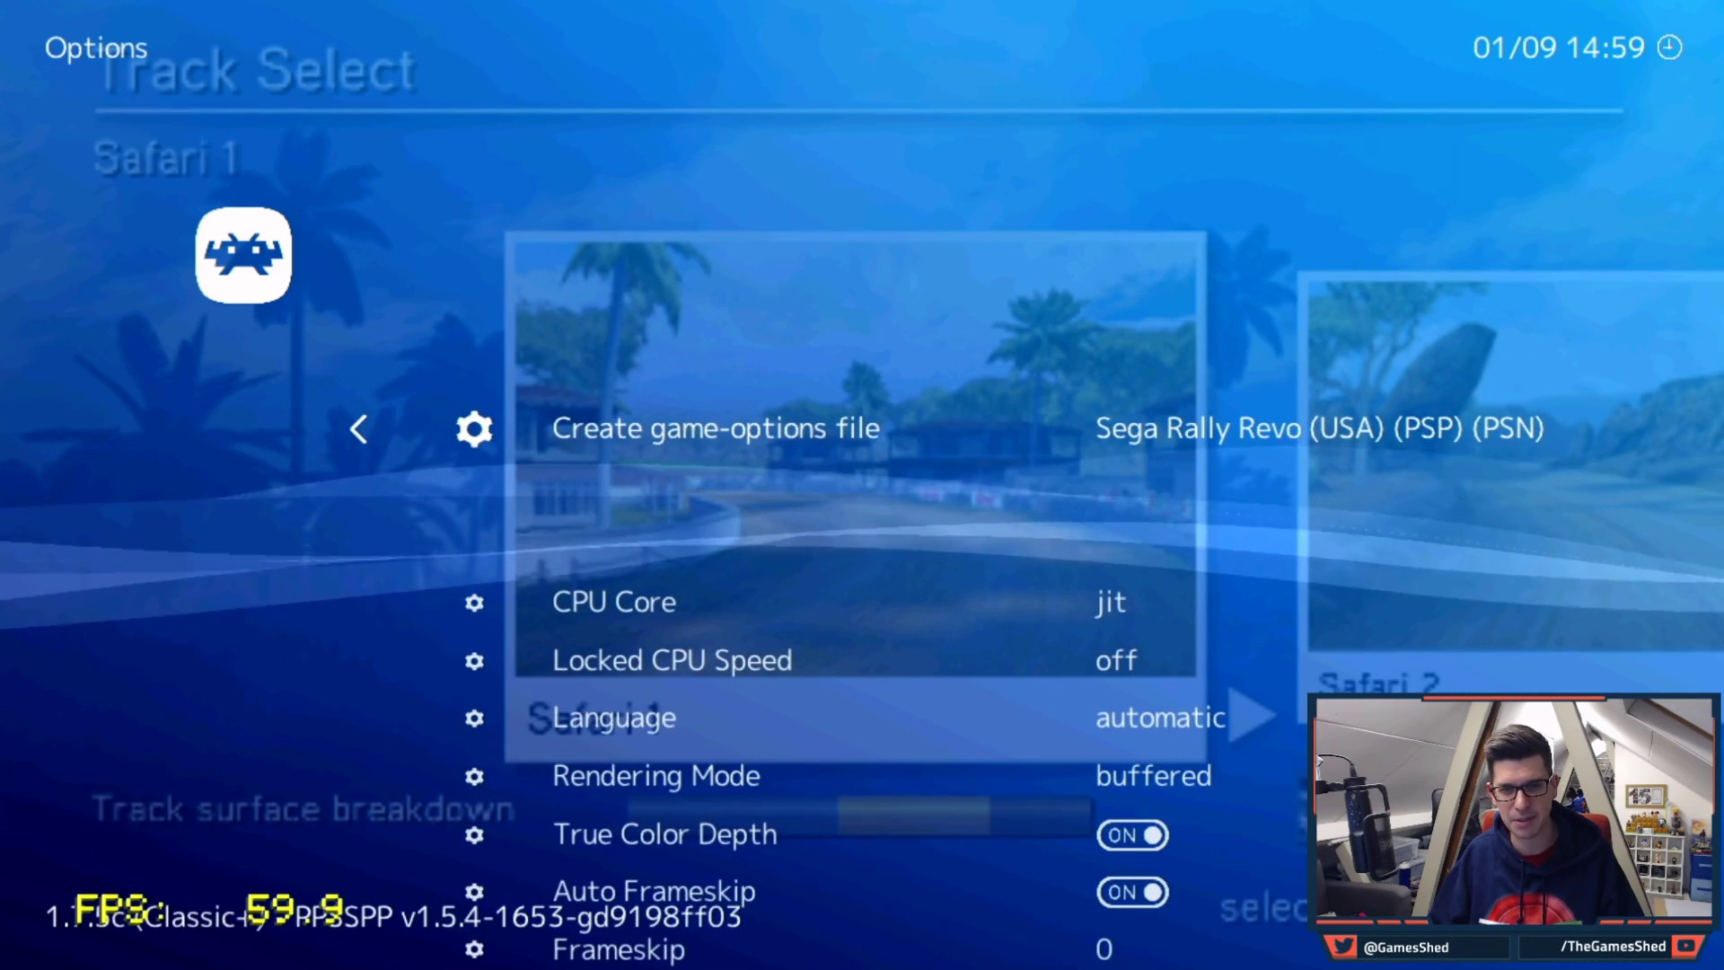
# Look through the core options from Rendering Mode to the texture, GPU and speedhack settings, ending at Vertex Cache.
pyautogui.press('Down')
pyautogui.press('Down')
pyautogui.press('Down')
pyautogui.press('Down')
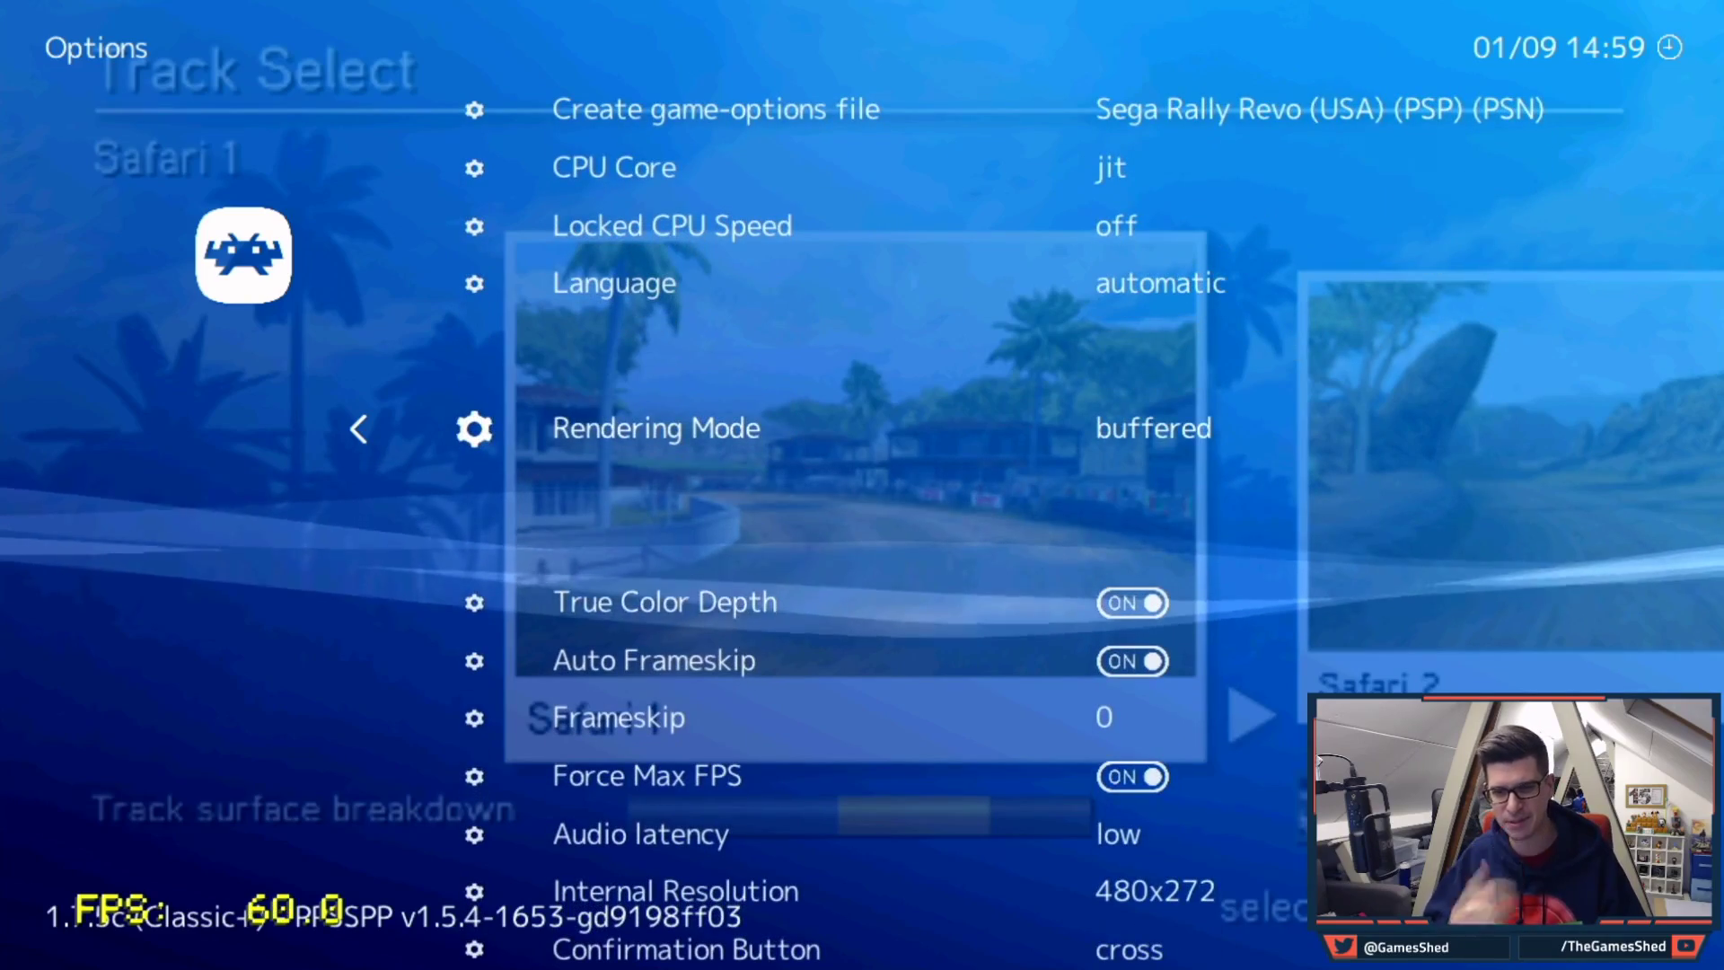
pyautogui.press('Down')
pyautogui.press('Down')
pyautogui.press('Down')
pyautogui.press('Down')
pyautogui.press('Down')
pyautogui.press('Down')
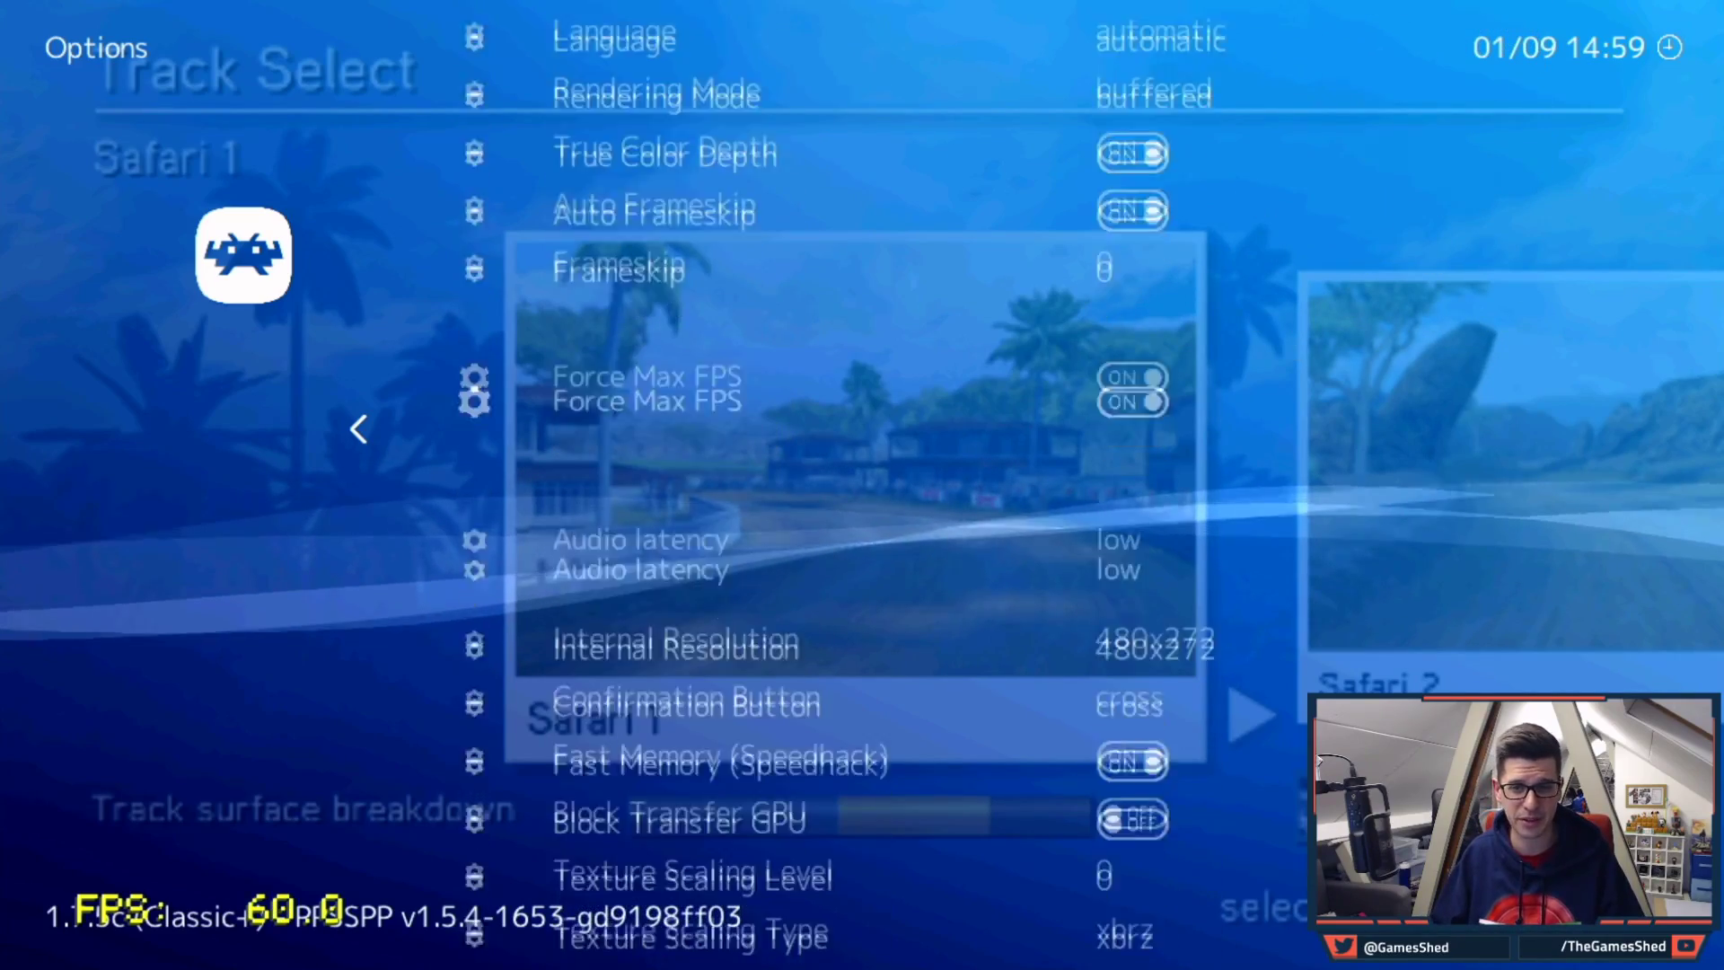
pyautogui.press('Down')
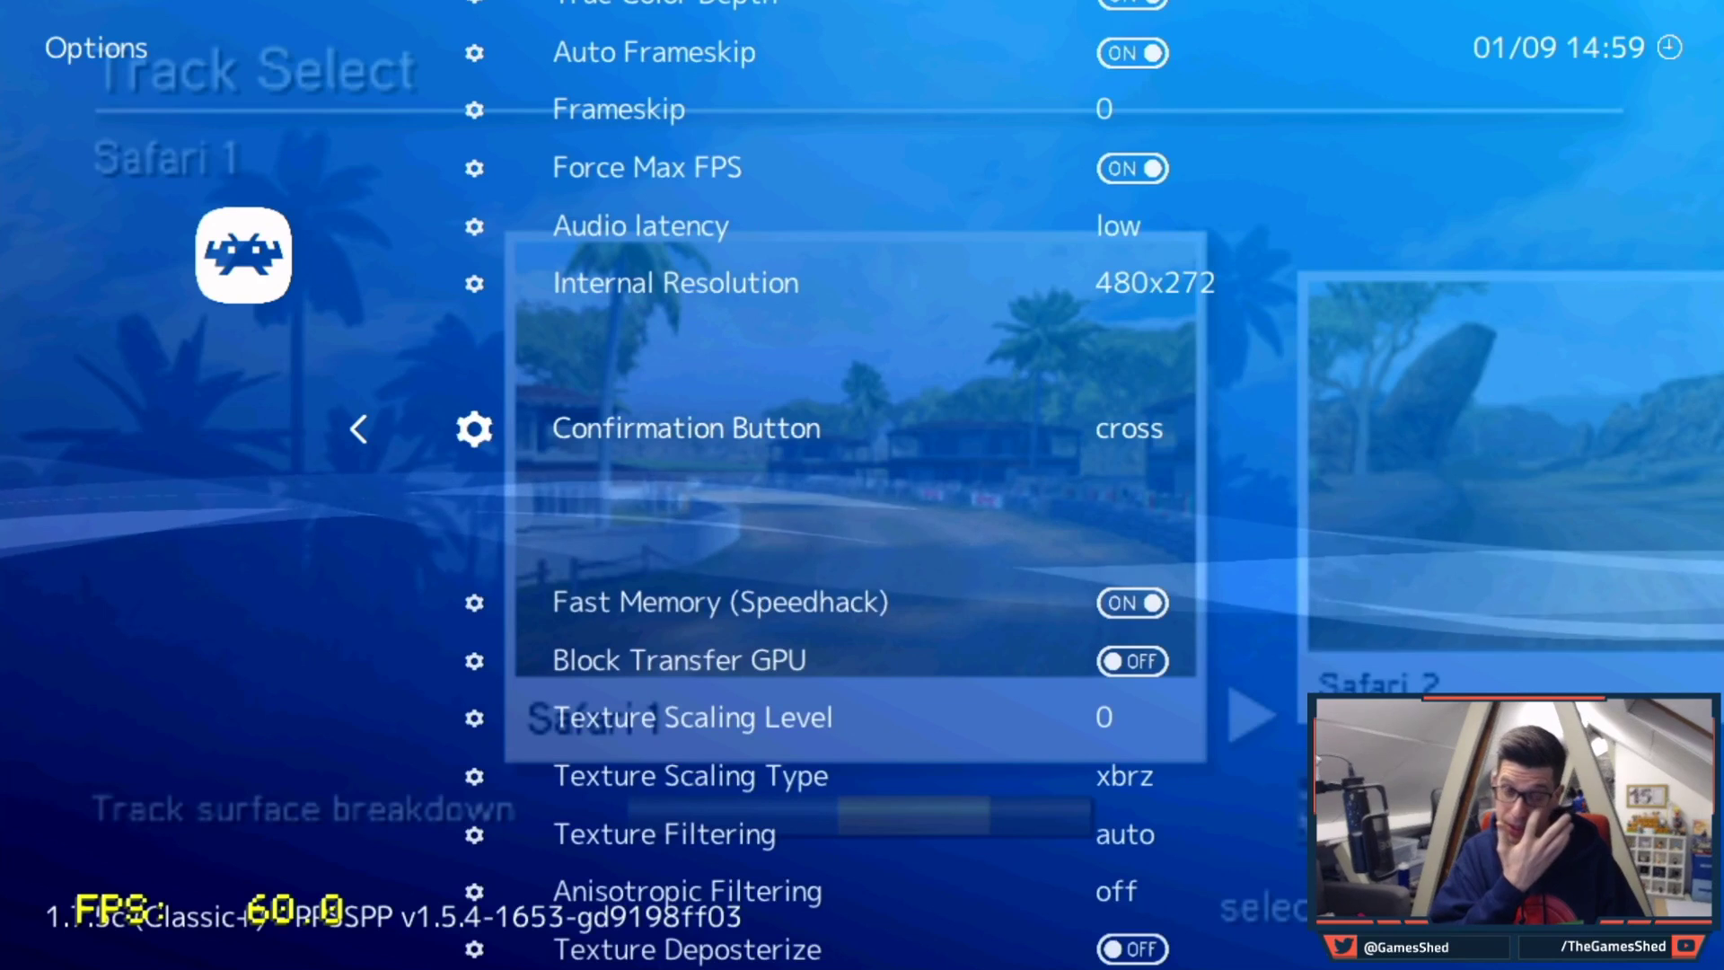
pyautogui.press('Down')
pyautogui.press('Down')
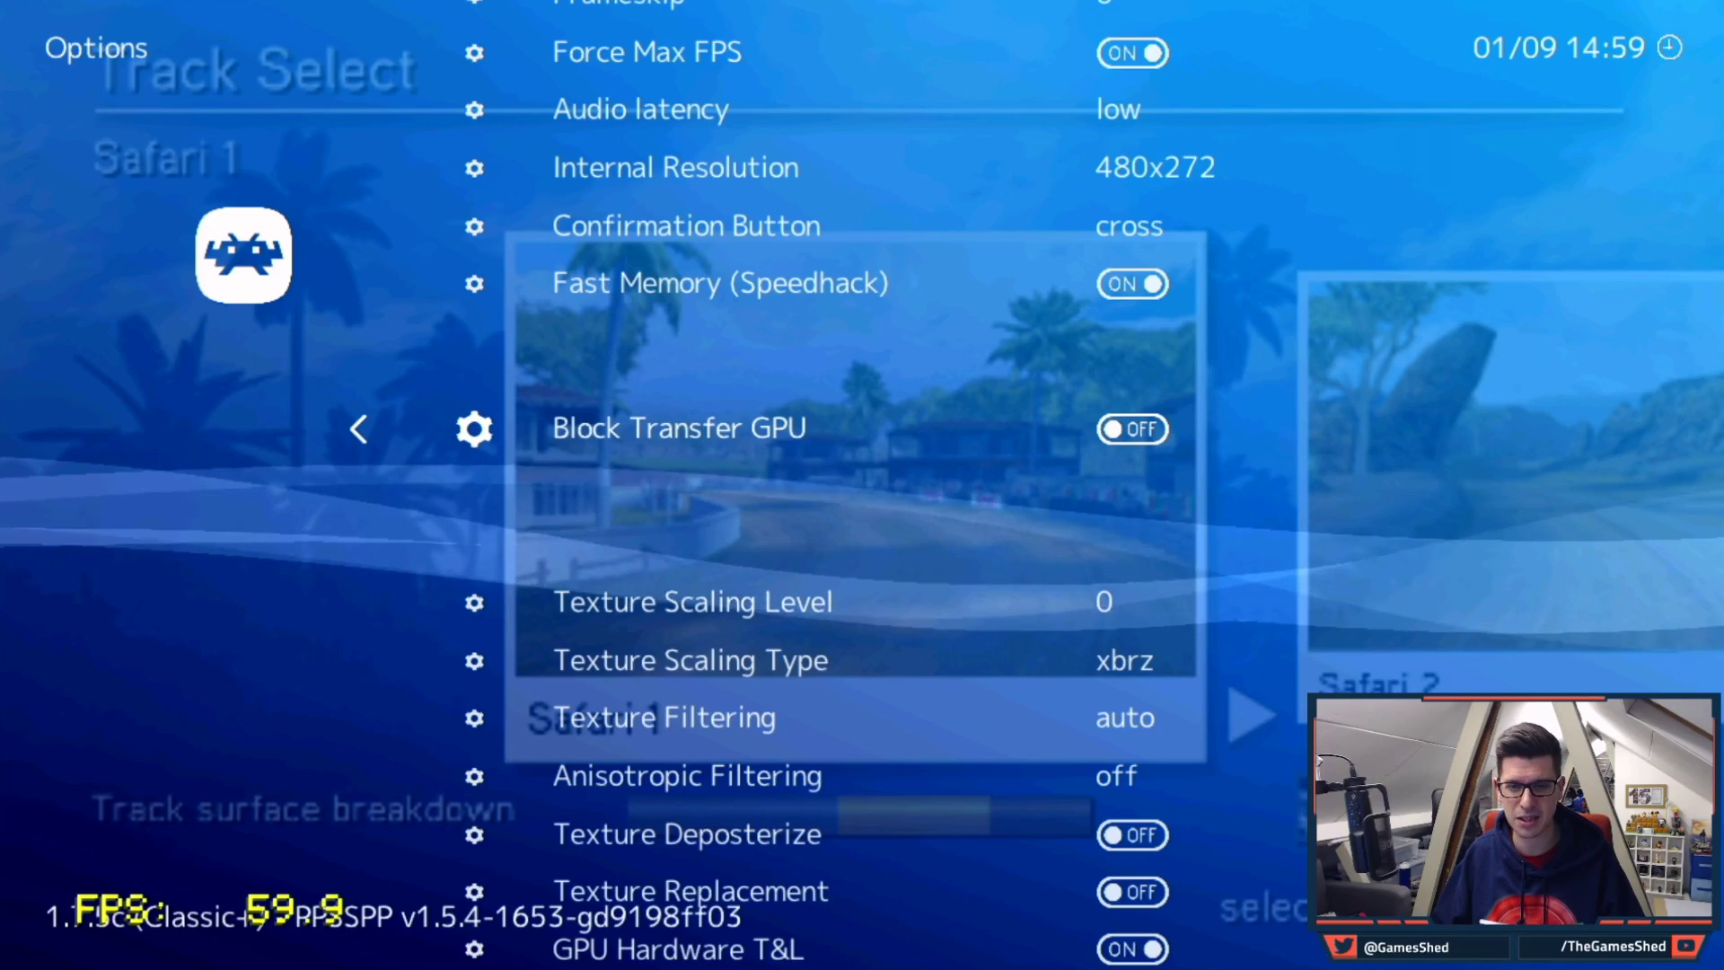
pyautogui.press('Down')
pyautogui.press('Down')
pyautogui.press('Down')
pyautogui.press('Down')
pyautogui.press('Down')
pyautogui.press('Down')
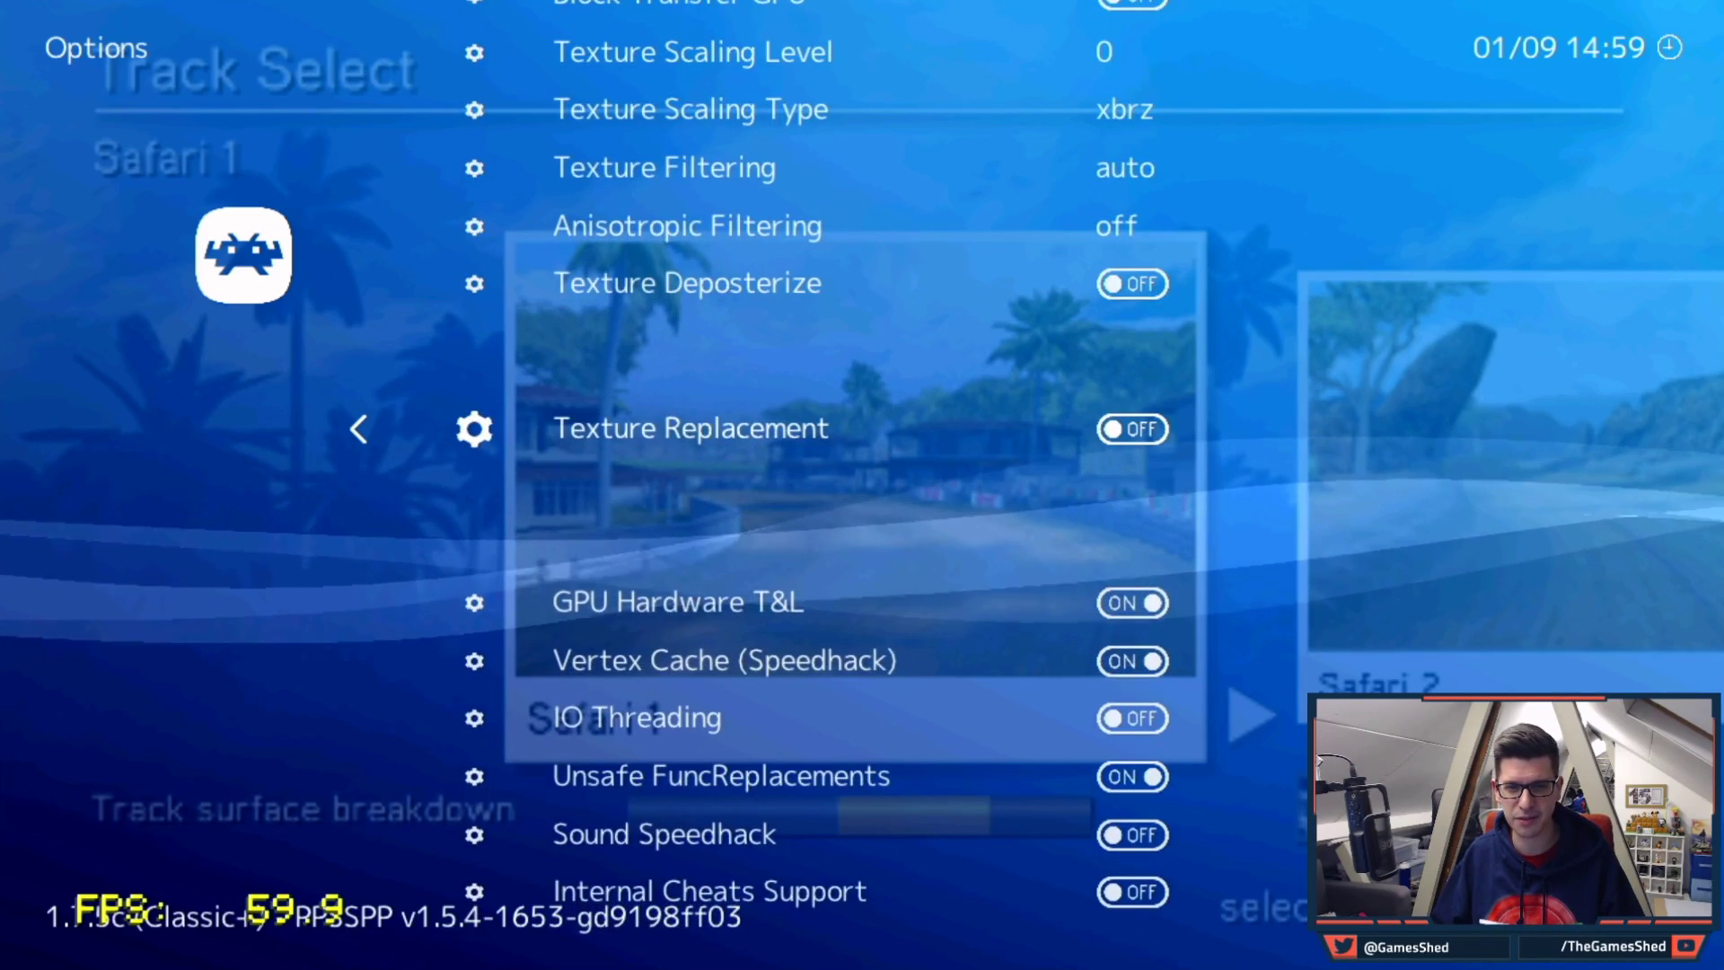
pyautogui.press('Down')
pyautogui.press('Down')
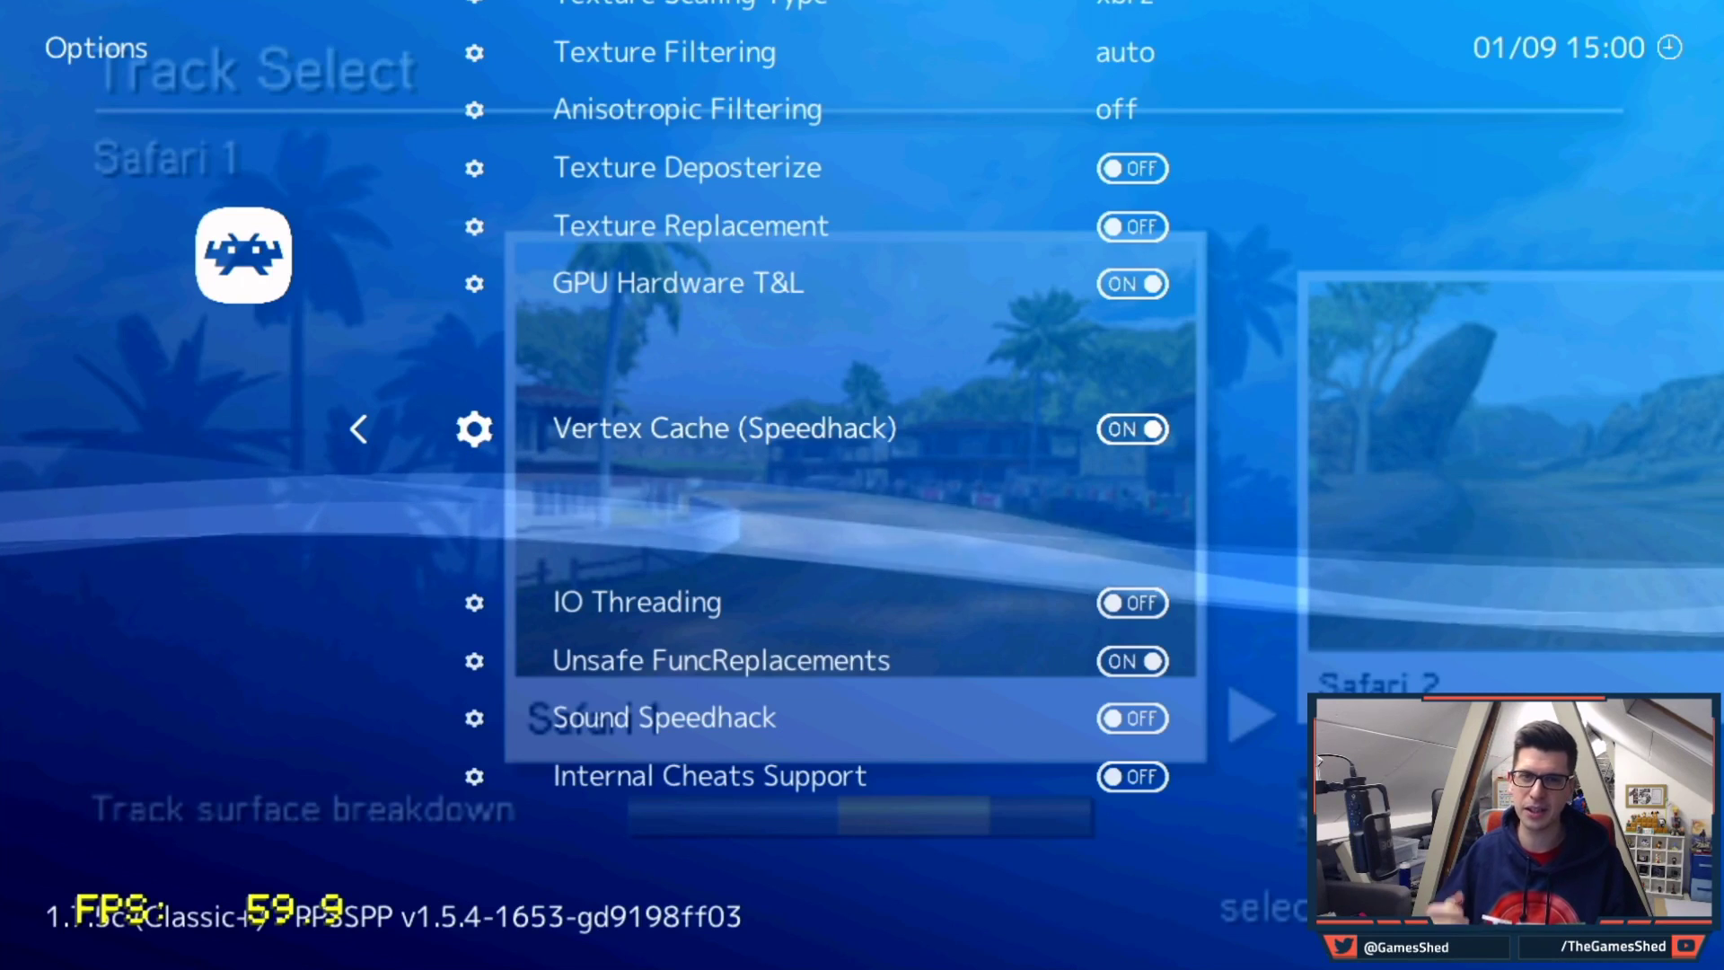
# Leave the core options and resume the Sega Rally Revo game.
pyautogui.press('BackSpace')
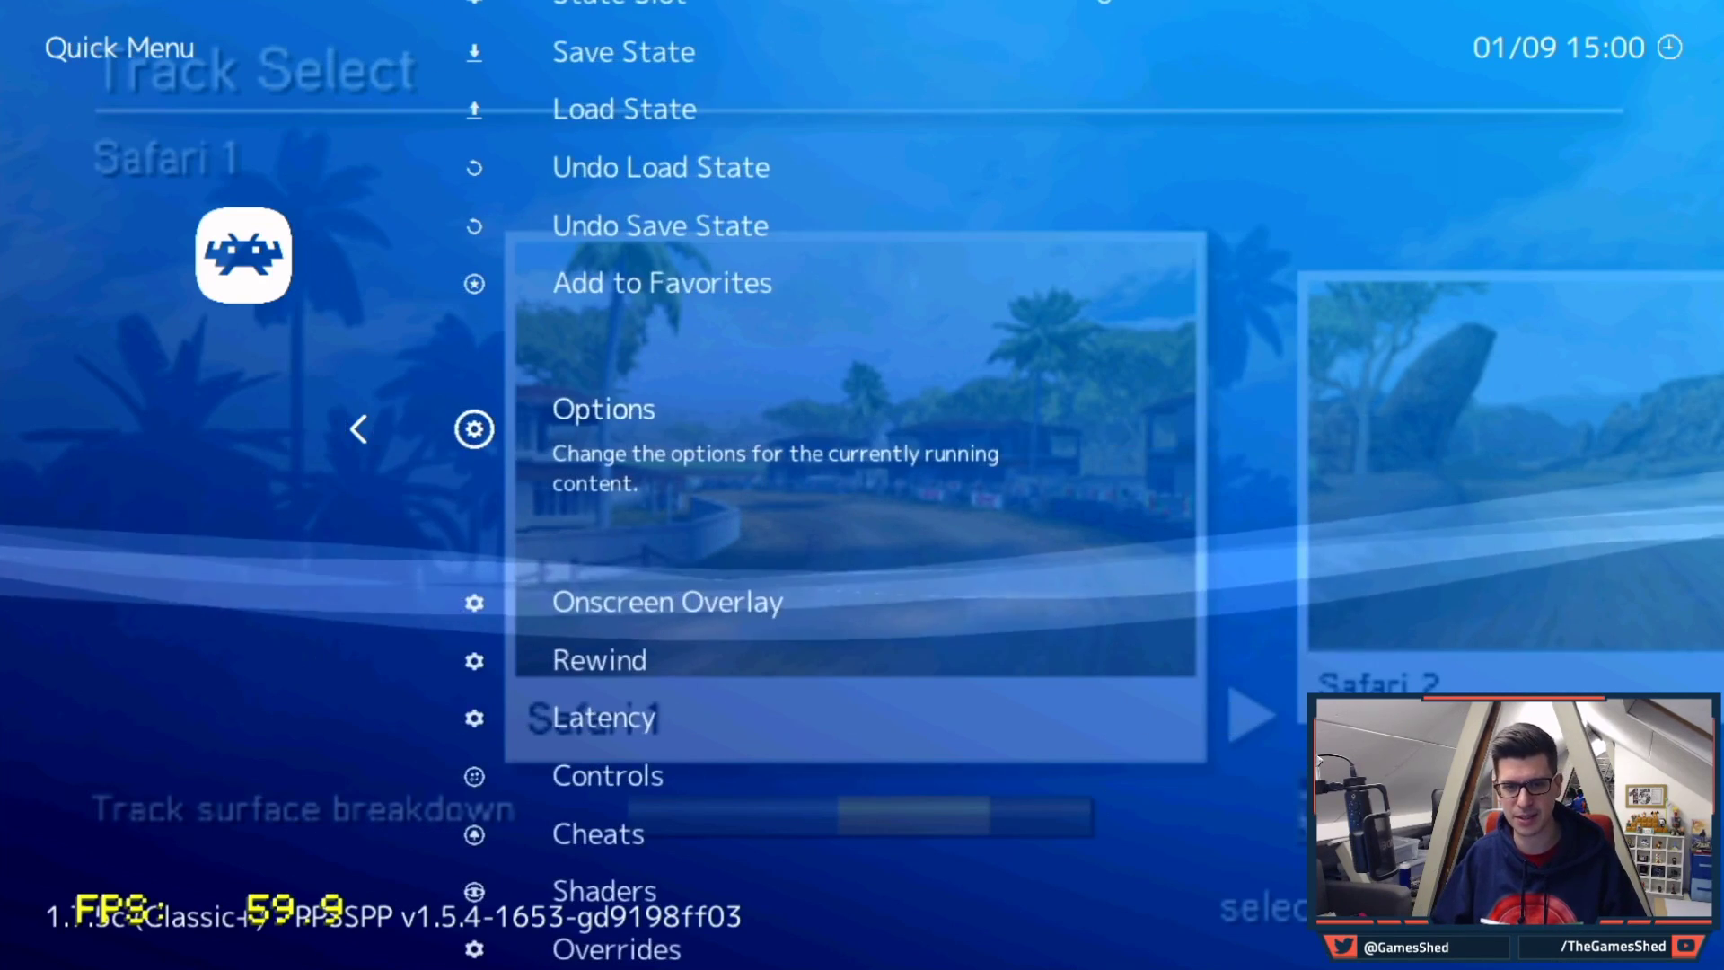
pyautogui.press('Up')
pyautogui.press('Up')
pyautogui.press('Up')
pyautogui.press('Up')
pyautogui.press('Up')
pyautogui.press('Up')
pyautogui.press('Up')
pyautogui.press('Up')
pyautogui.press('Up')
pyautogui.press('Up')
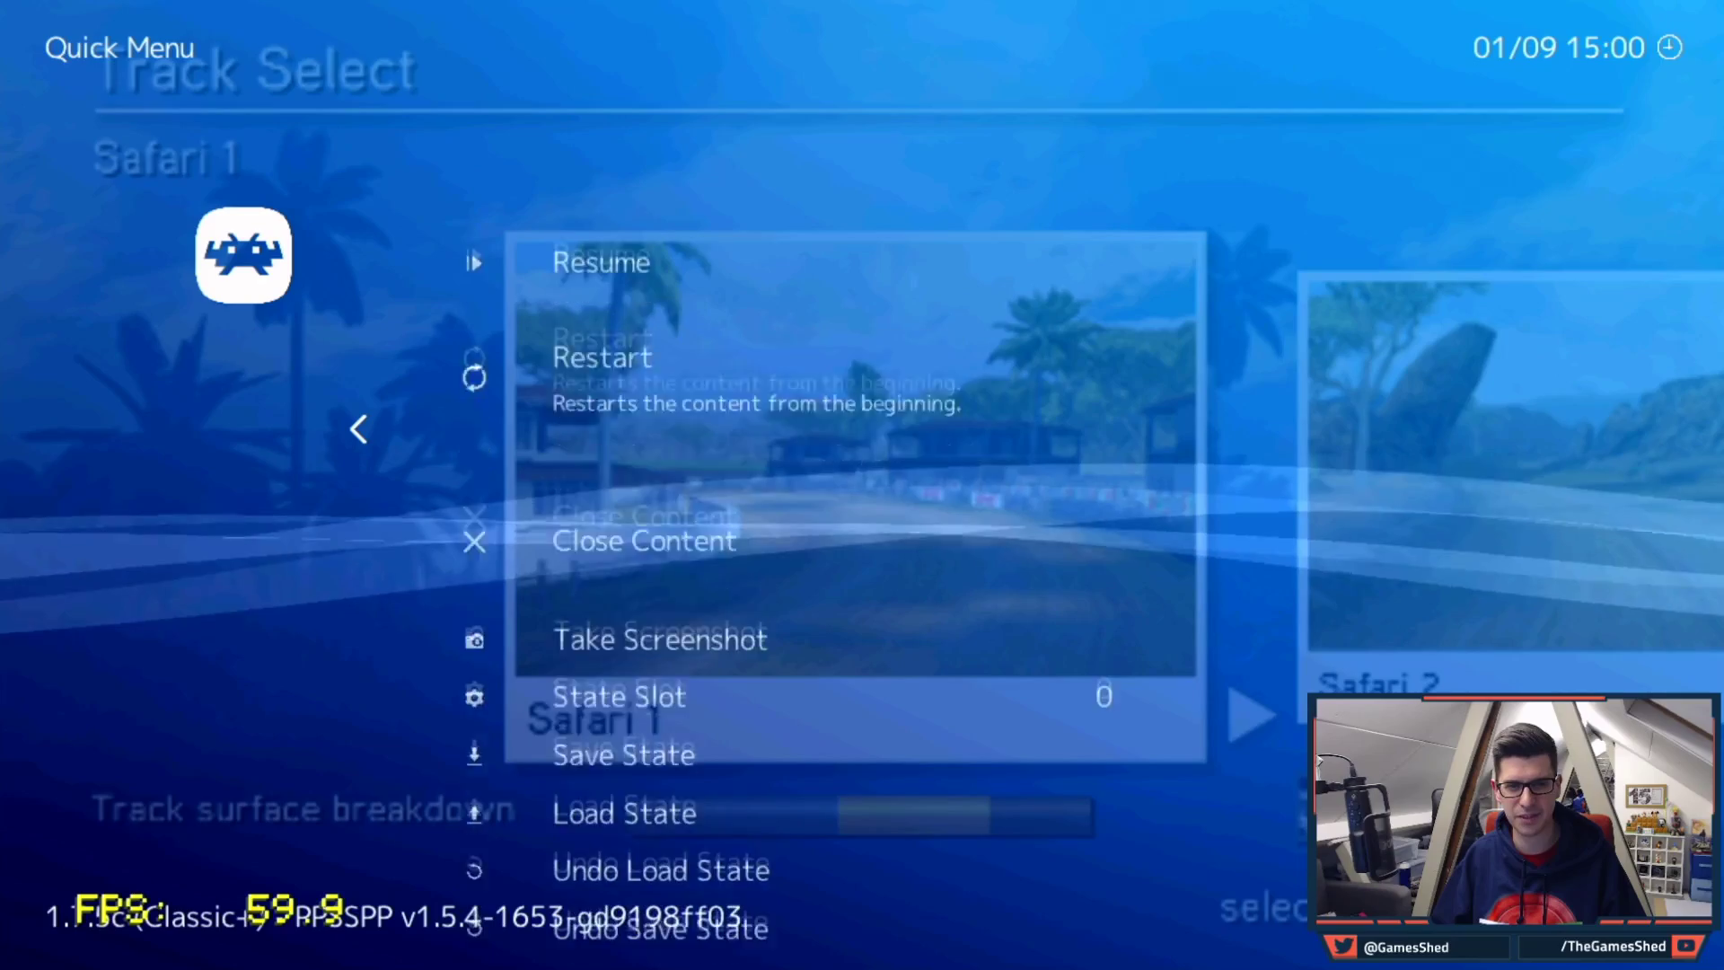
pyautogui.press('Return')
# Browse the neighbouring Safari tracks, then return to Safari 1 and choose it for the race.
pyautogui.press('Right')
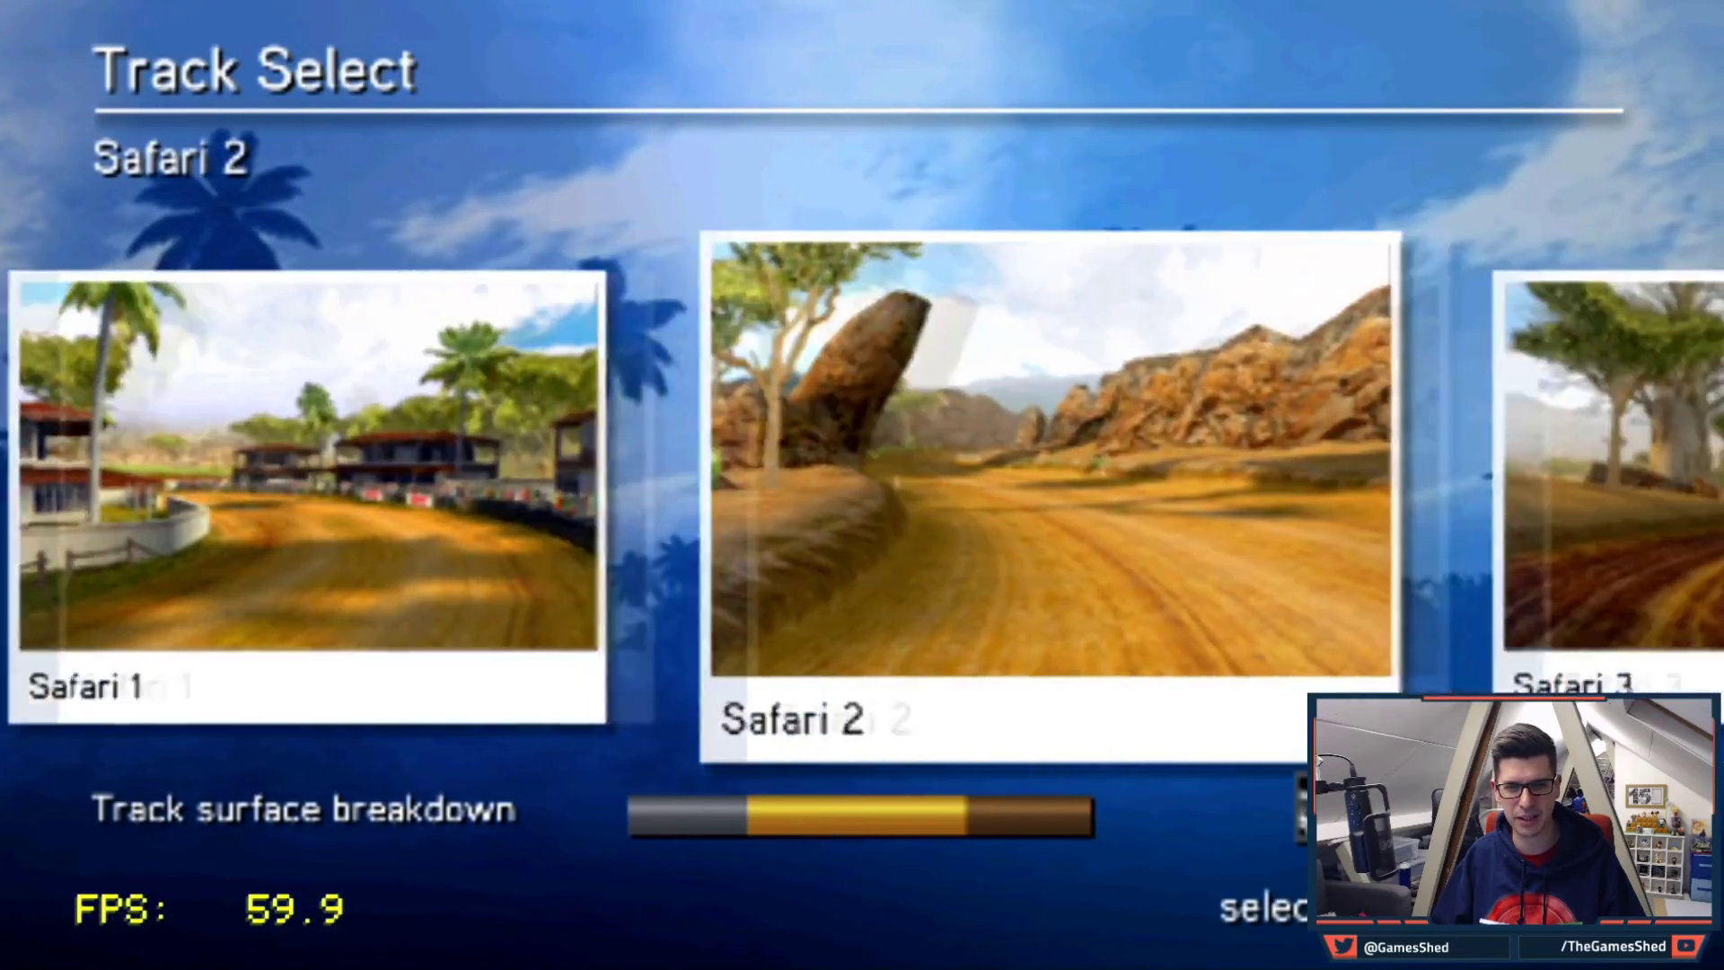
pyautogui.press('Right')
pyautogui.press('Left')
pyautogui.press('Left')
pyautogui.press('Return')
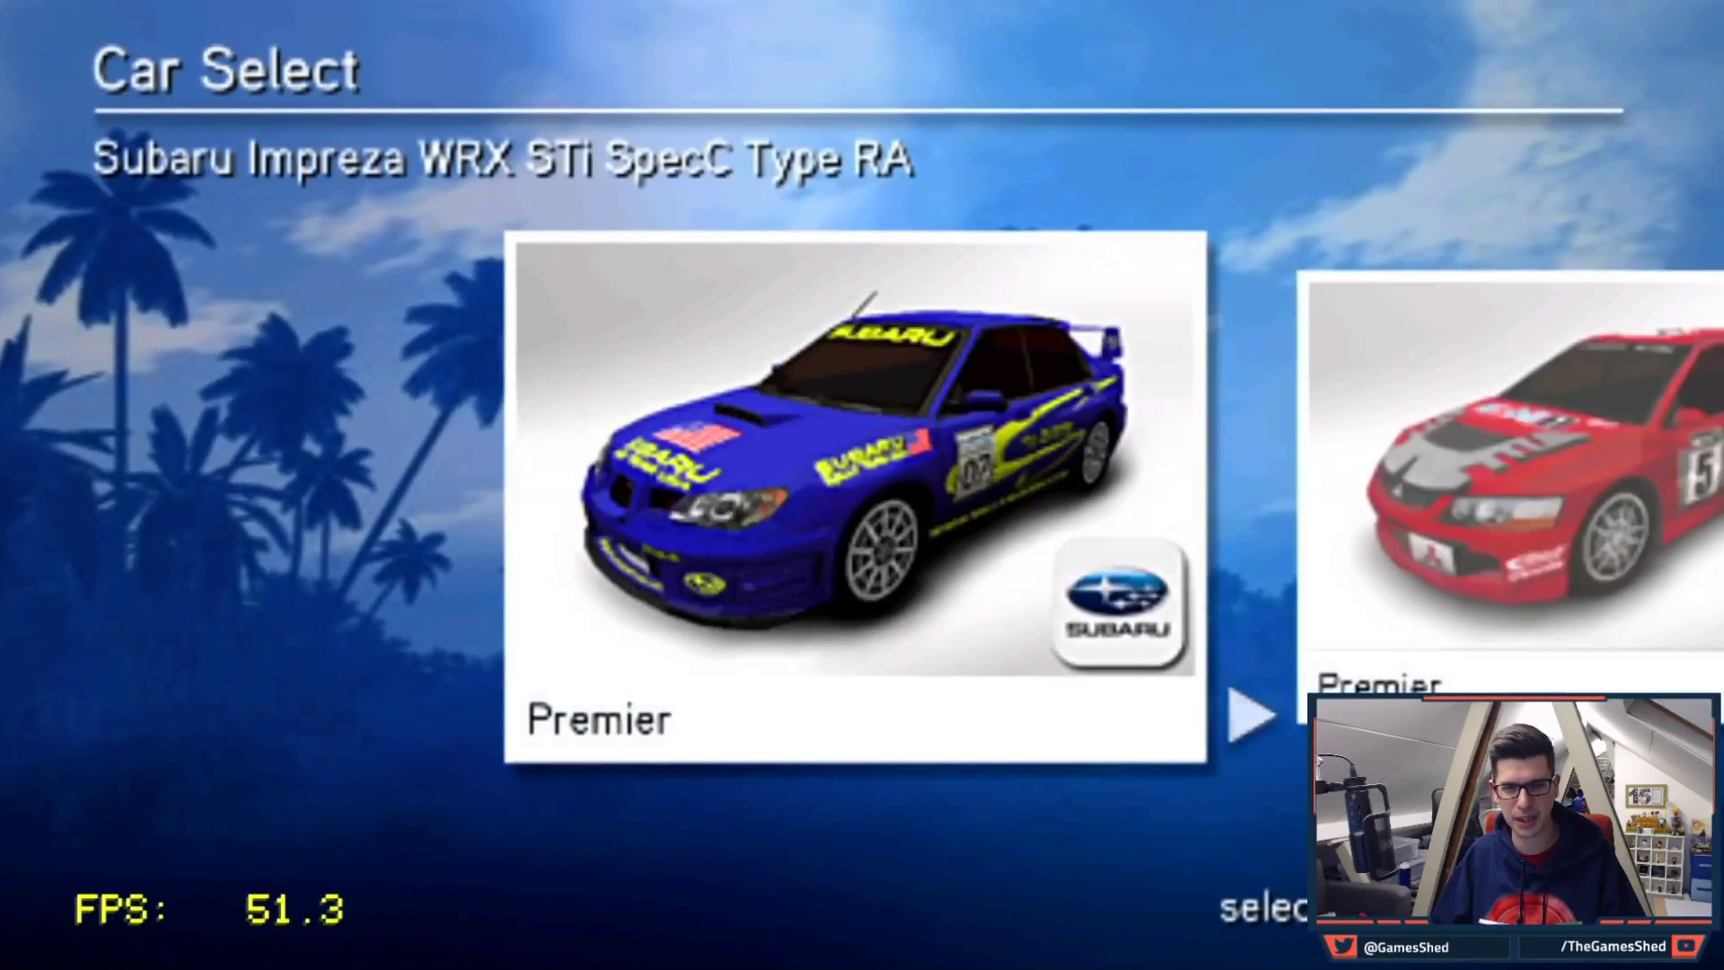
# Choose the Premier Subaru Impreza WRX STi SpecC Type RA with Road tyres for tarmac and packed sand.
pyautogui.press('Return')
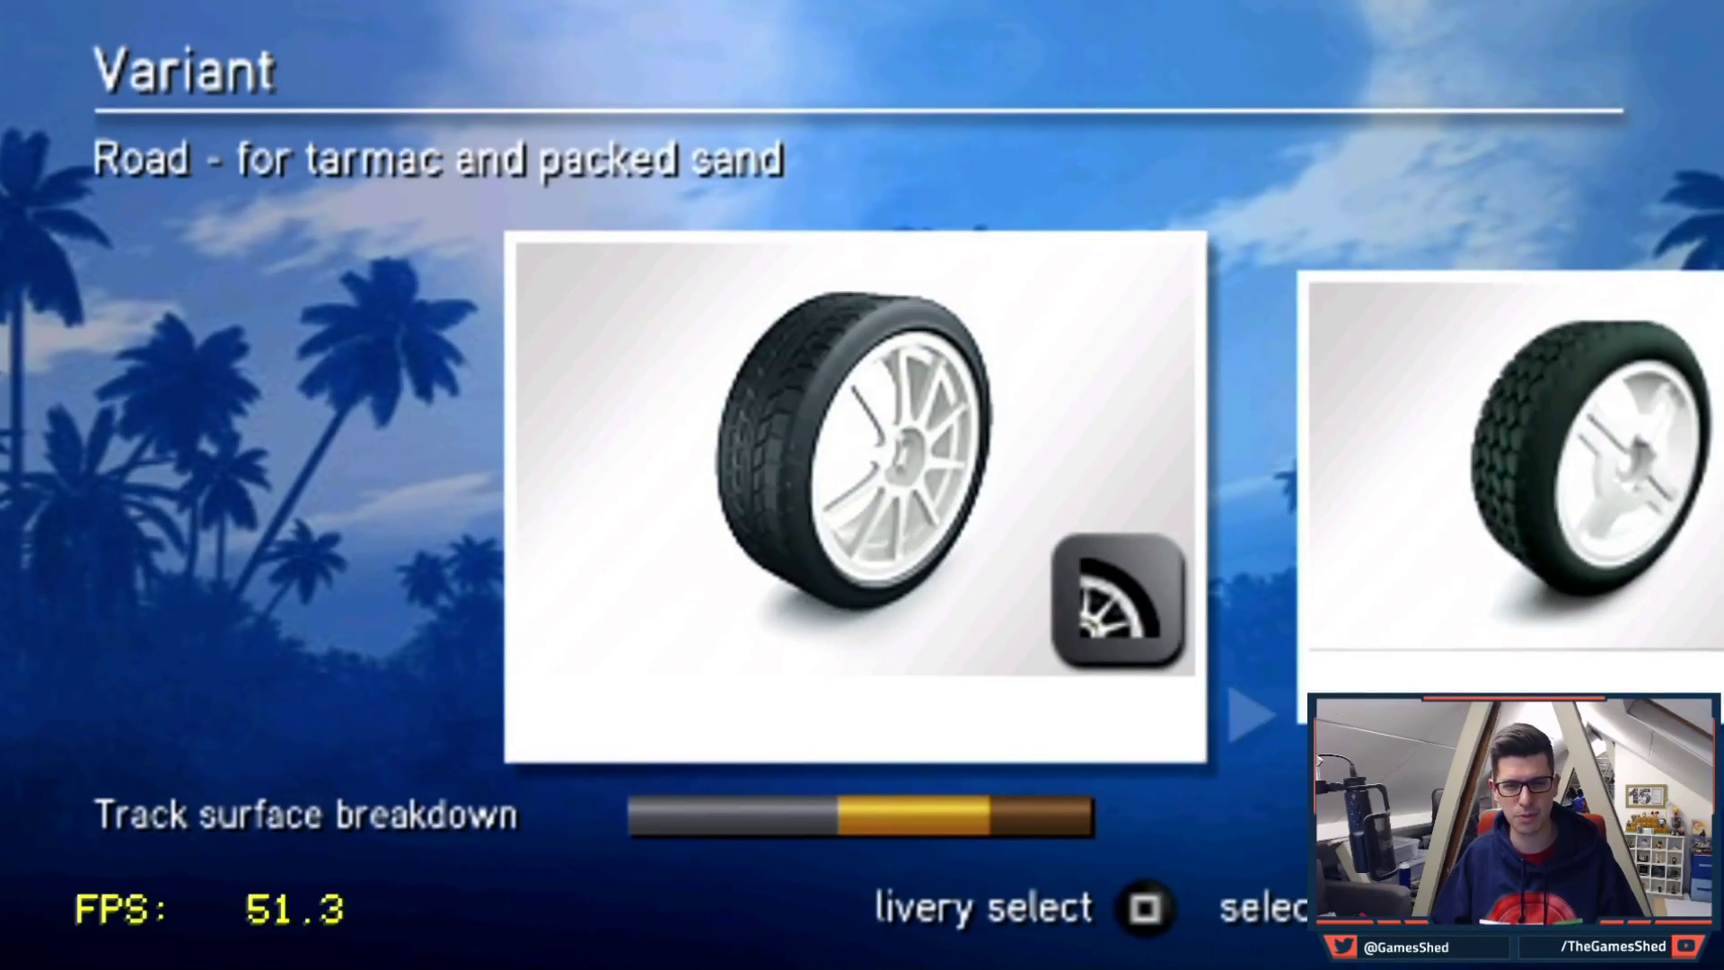
pyautogui.press('Return')
pyautogui.press('Return')
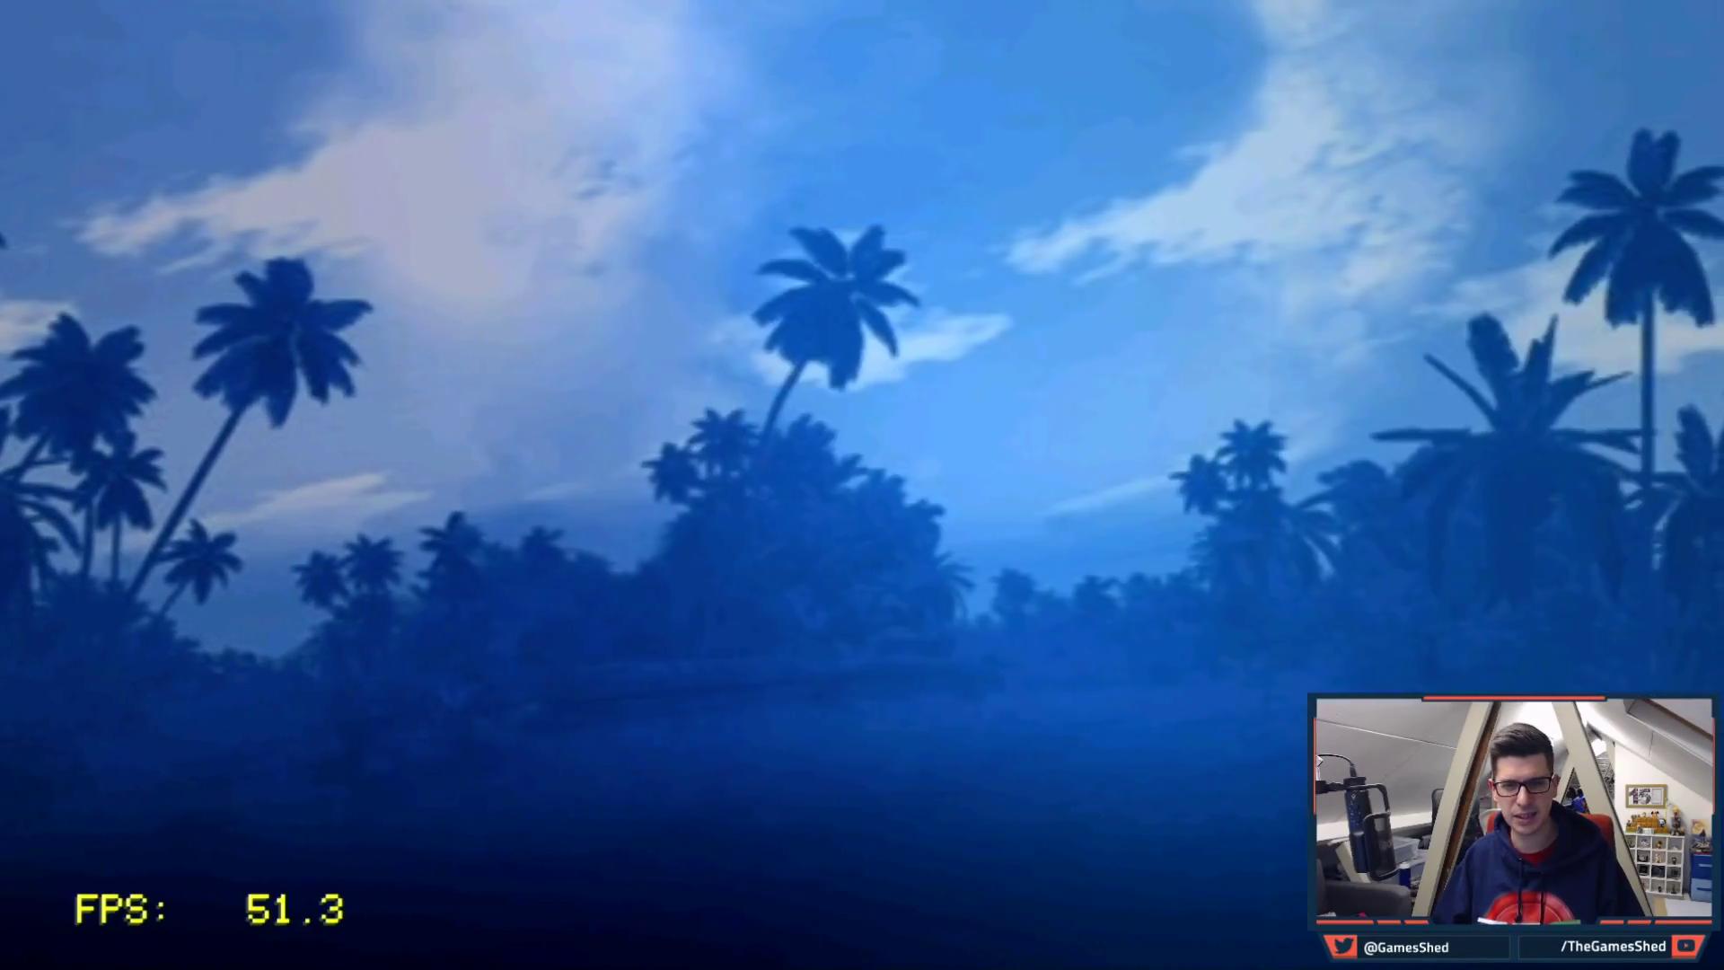
# Start the race on Safari 1, drive part of the first lap and pause it.
pyautogui.press('Return')
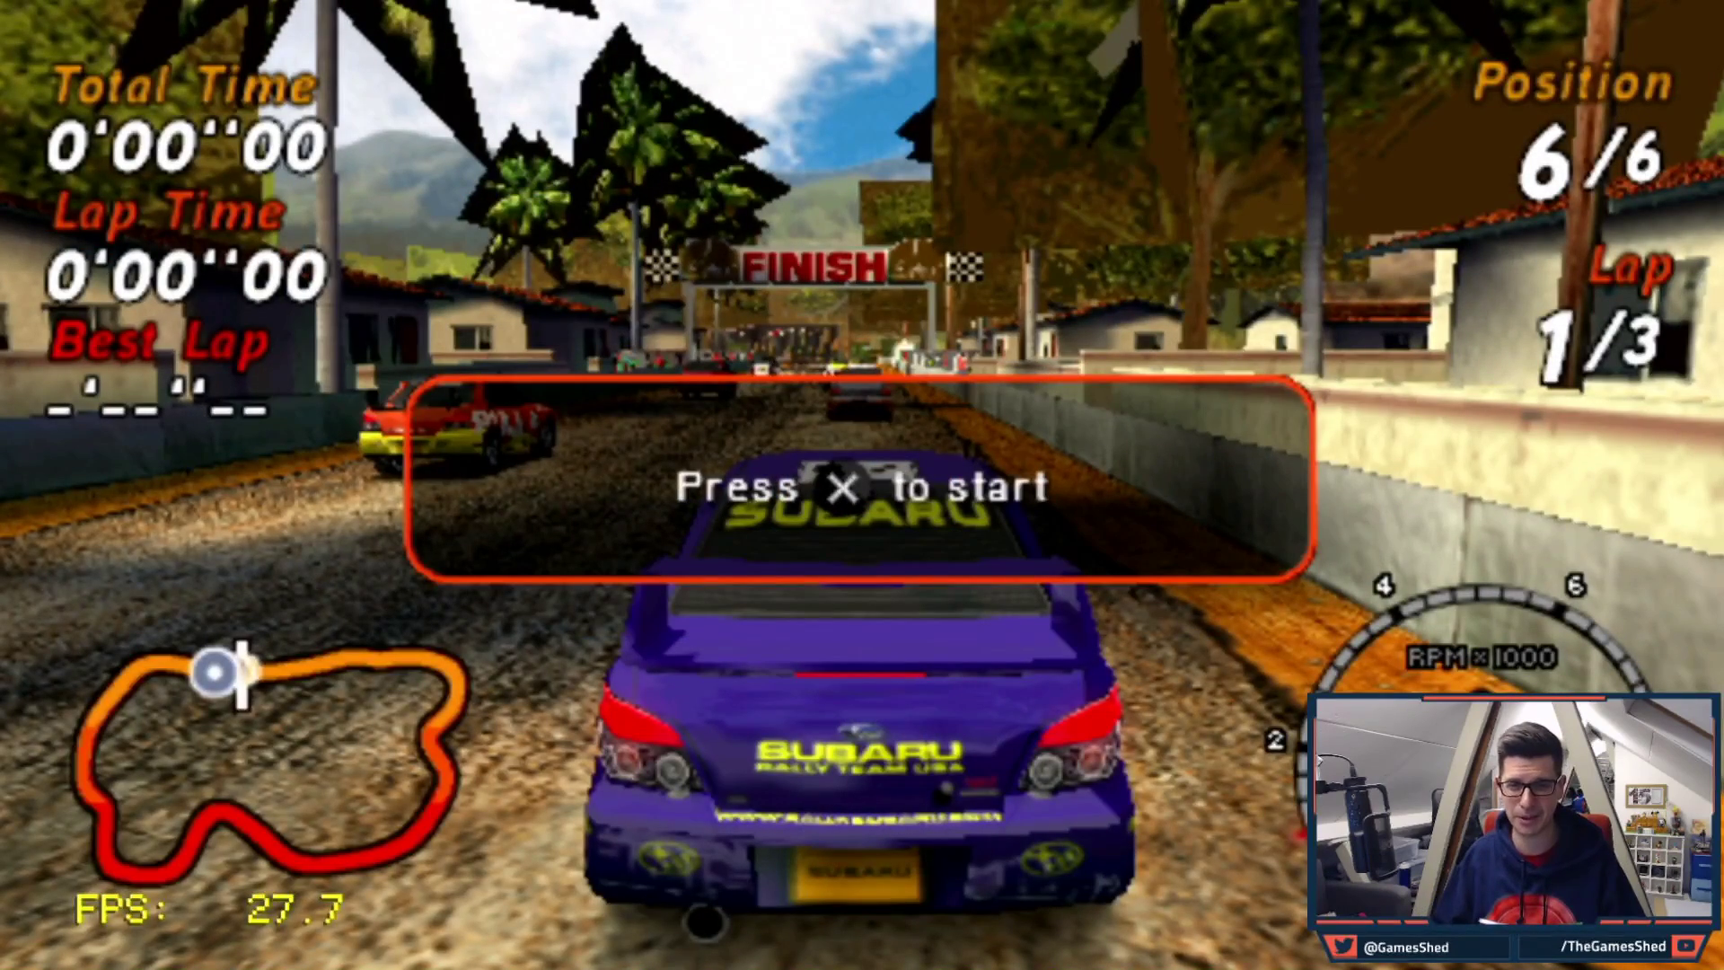
pyautogui.press('z')
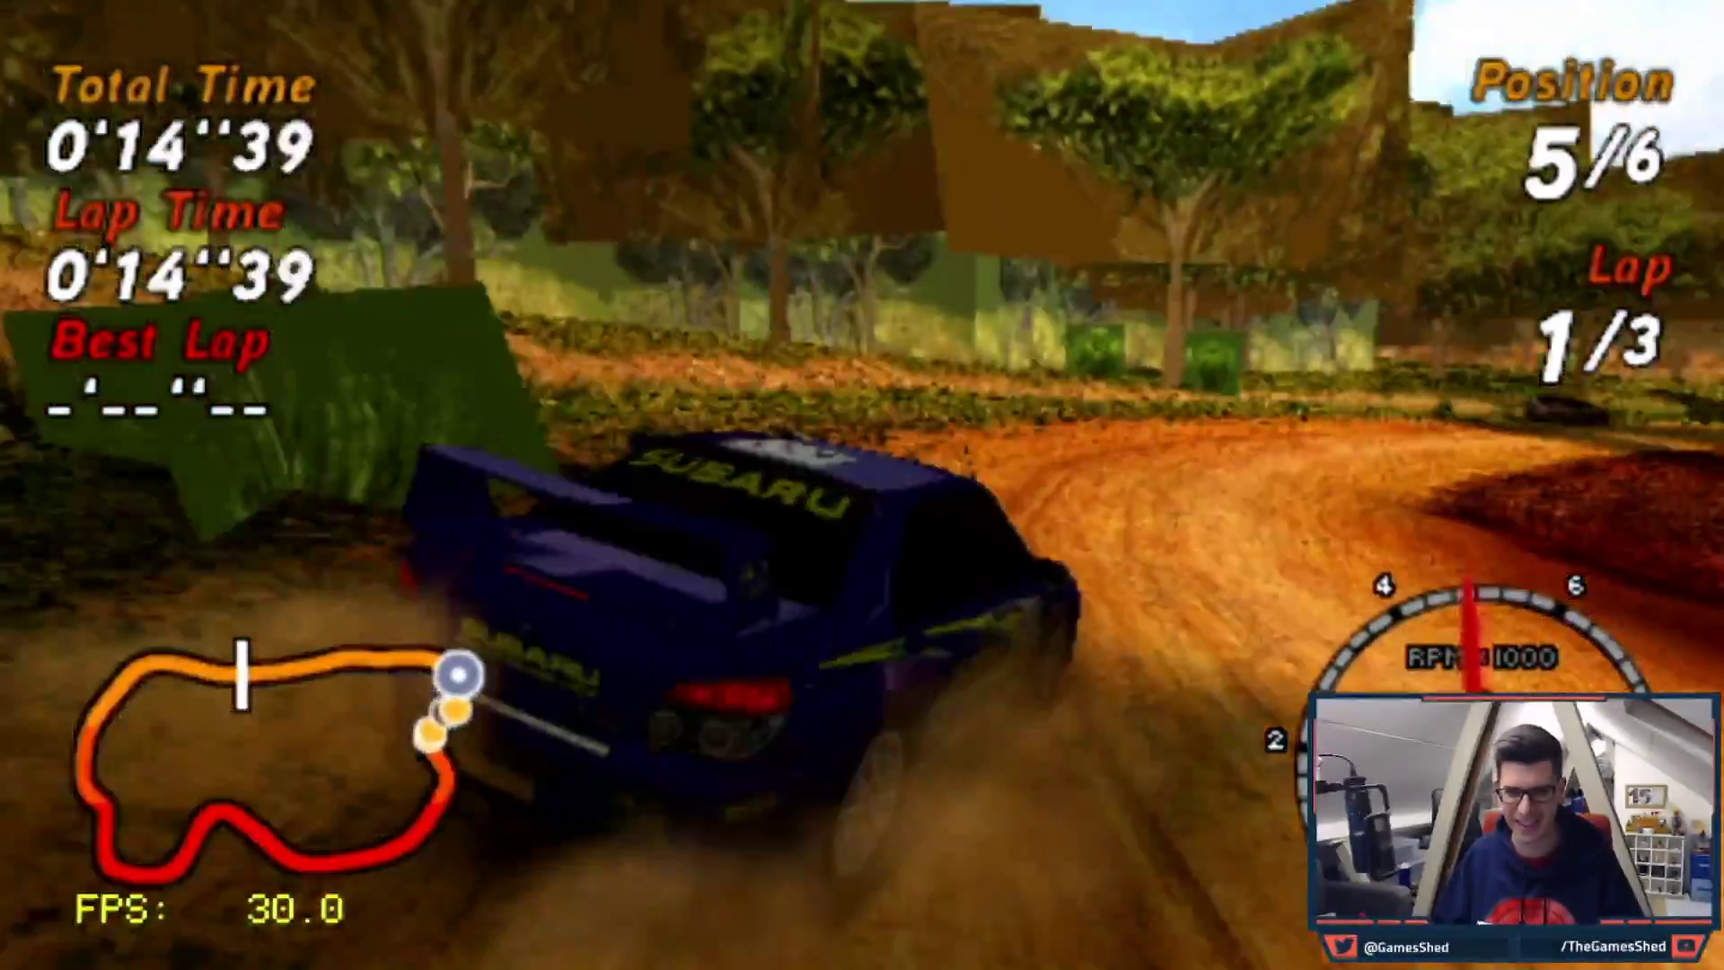
pyautogui.press('Escape')
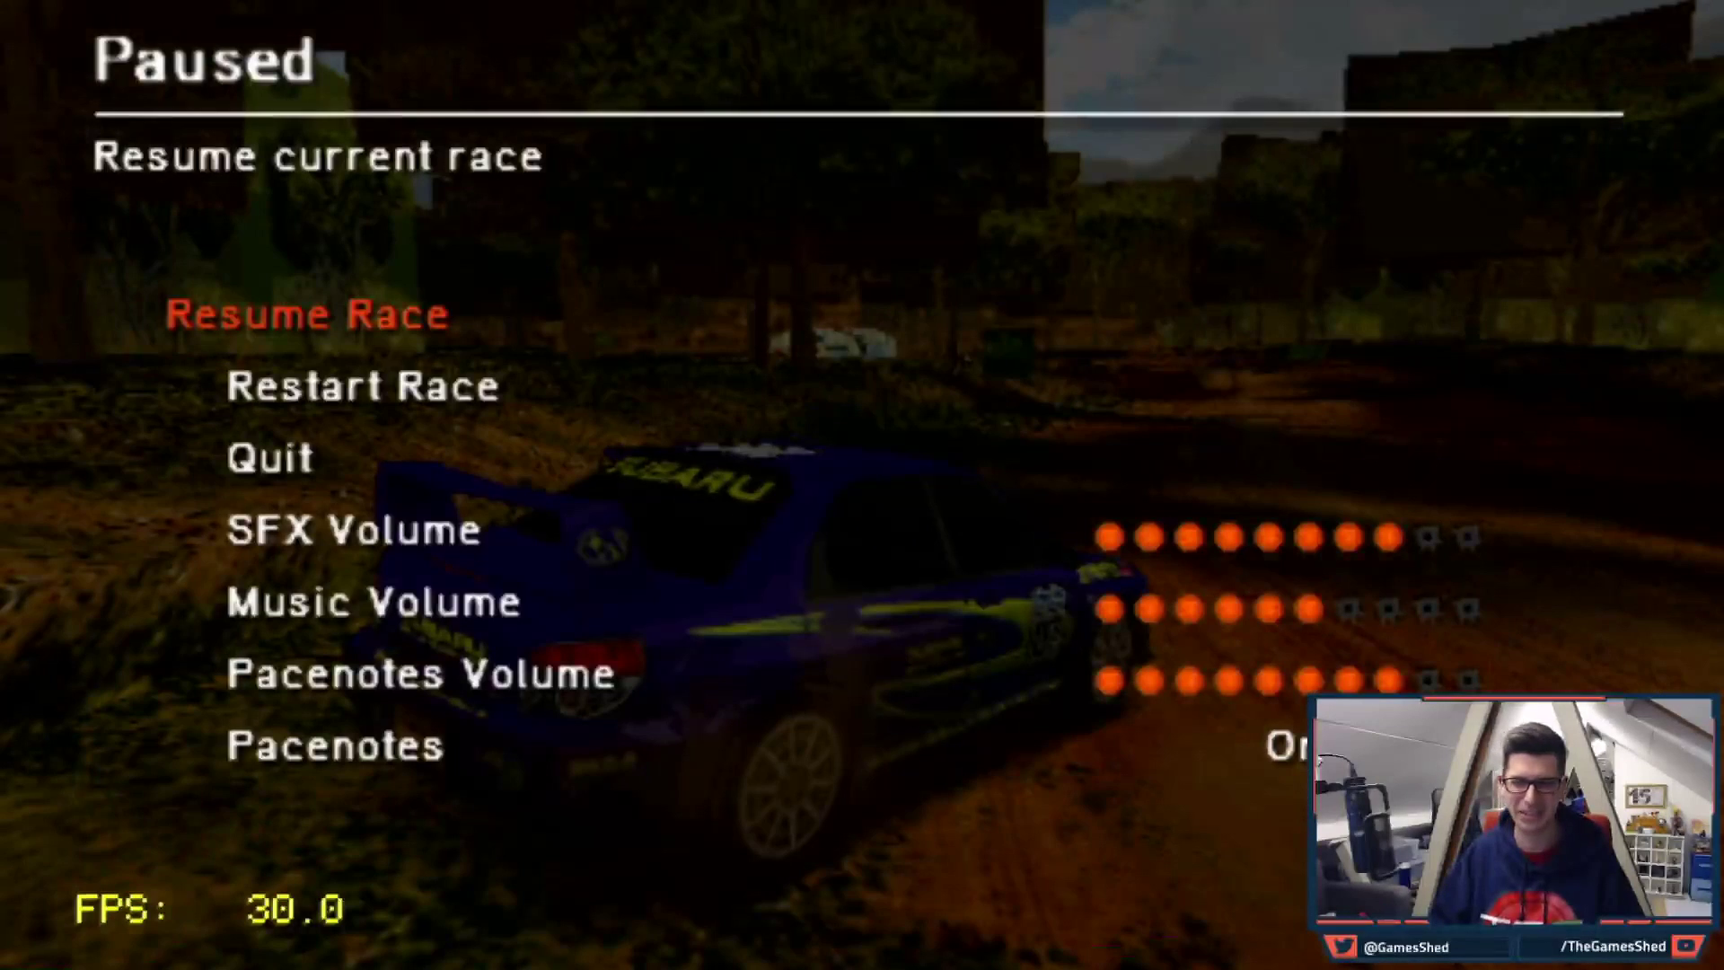